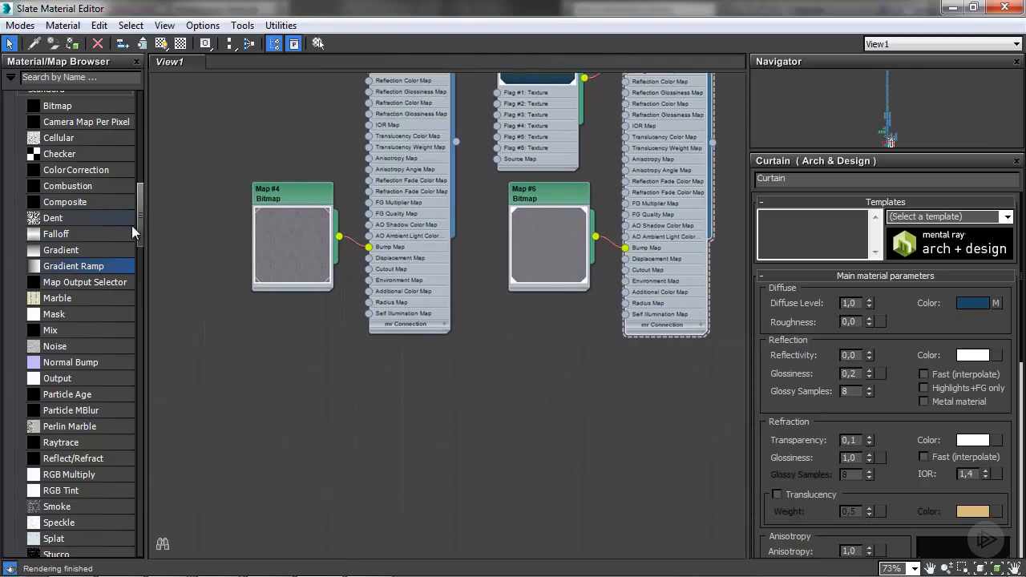
Create an Arch & Design material below the existing nodes, name it Rope and set its reflectivity to 0
left_click_drag(137, 224, 137, 146)
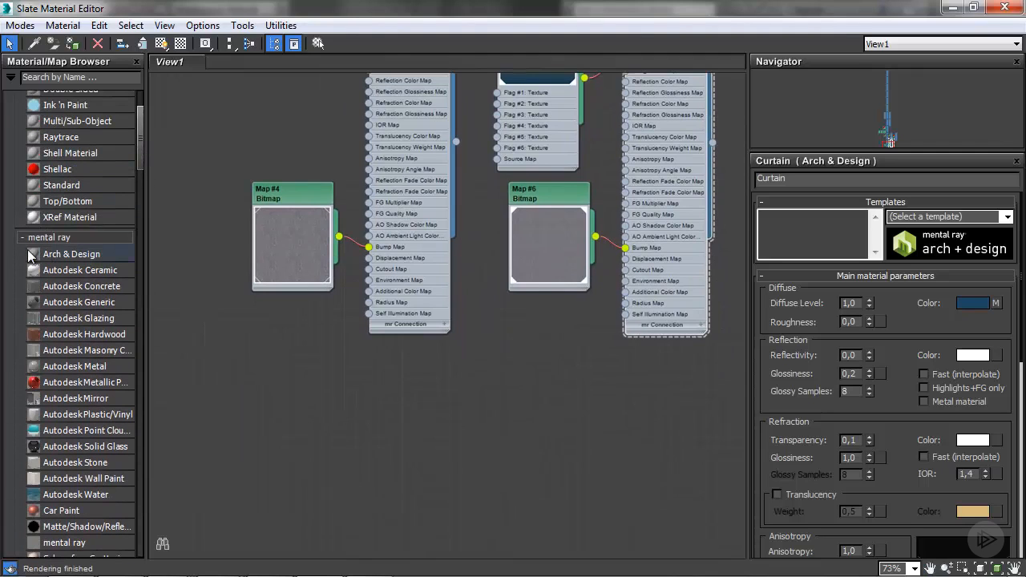
left_click_drag(29, 252, 389, 358)
double_click(380, 396)
double_click(389, 357)
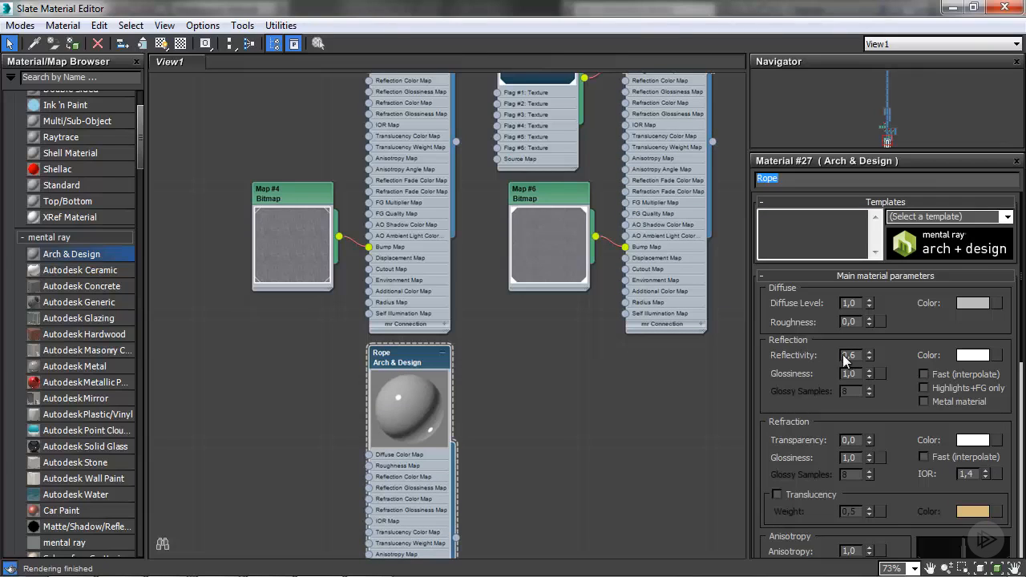
left_click_drag(862, 354, 821, 350)
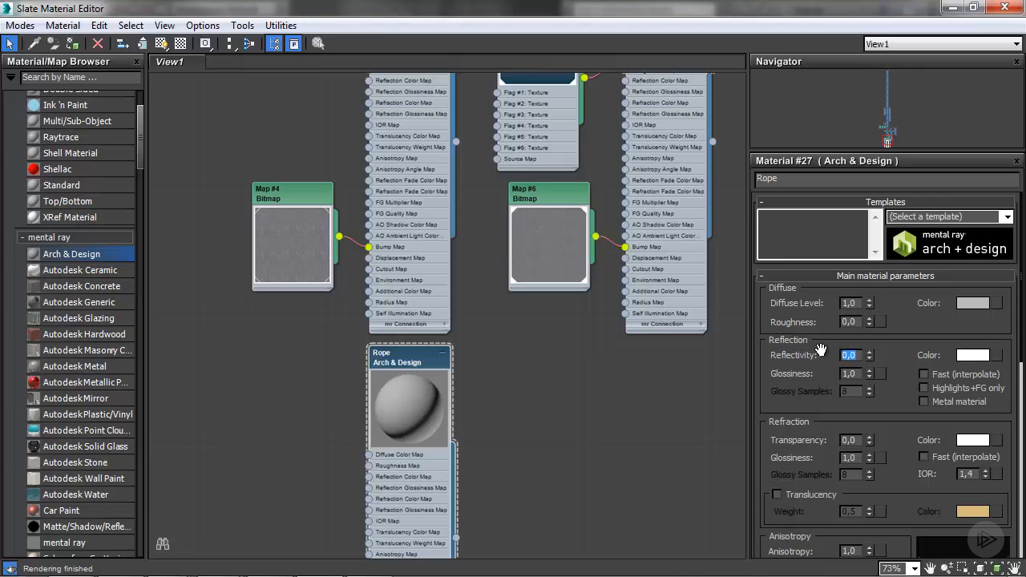
Load the rope01 image as a Standard Bitmap into the Rope material's Diffuse Color Map
middle_click_drag(418, 473, 503, 315)
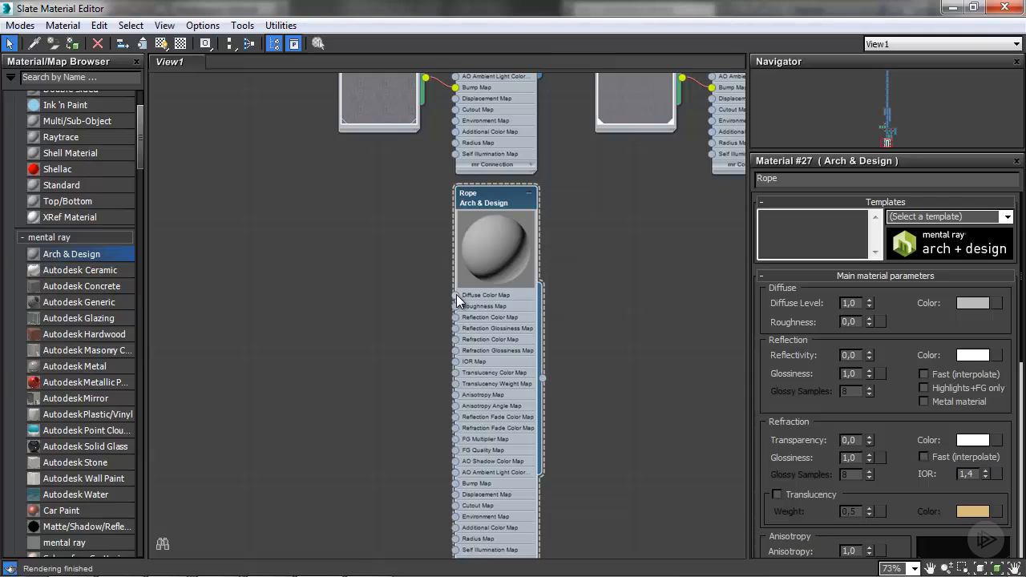
left_click_drag(456, 295, 427, 304)
left_click_drag(366, 313, 366, 312)
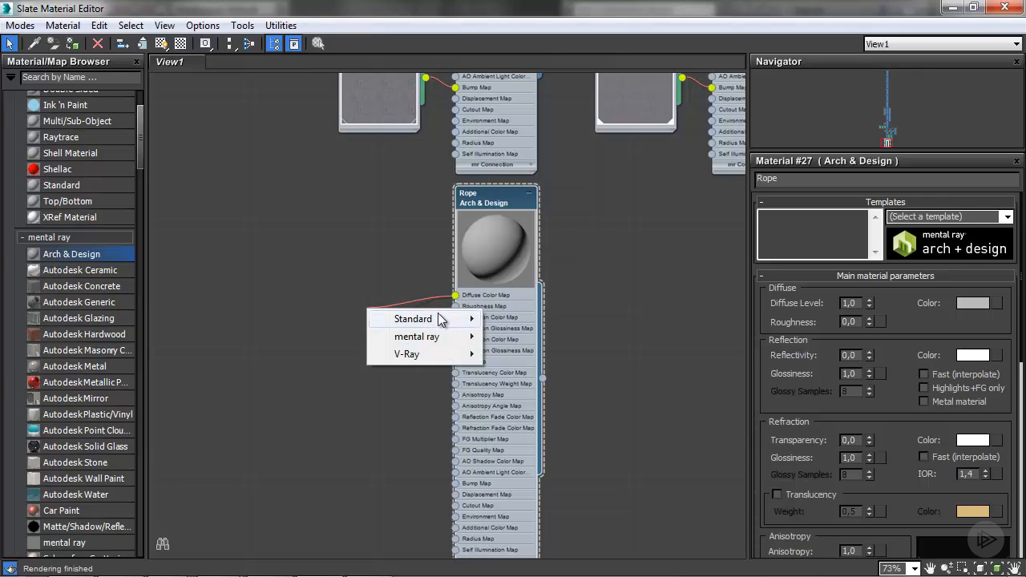
mouse_move(413, 318)
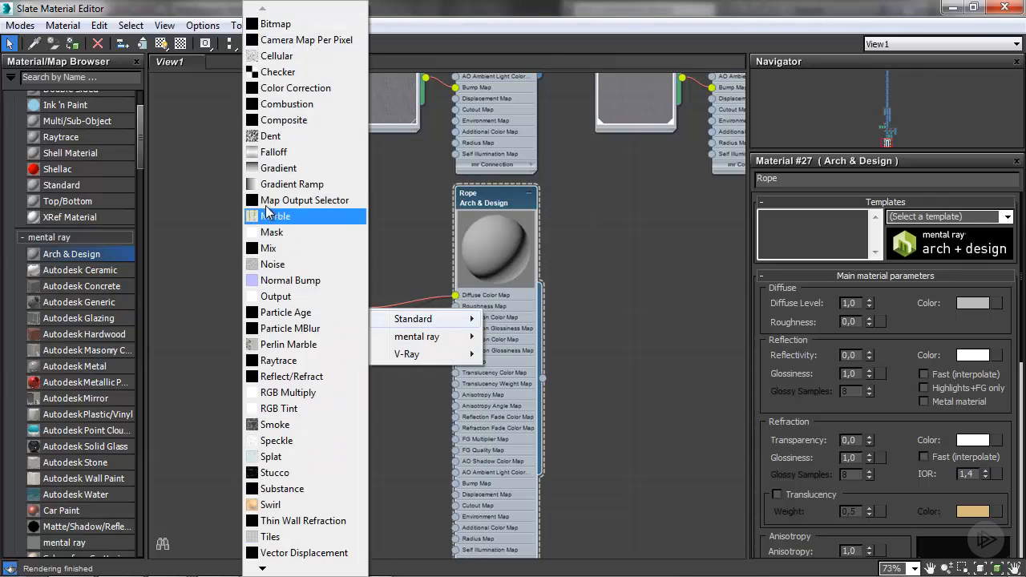
left_click(275, 24)
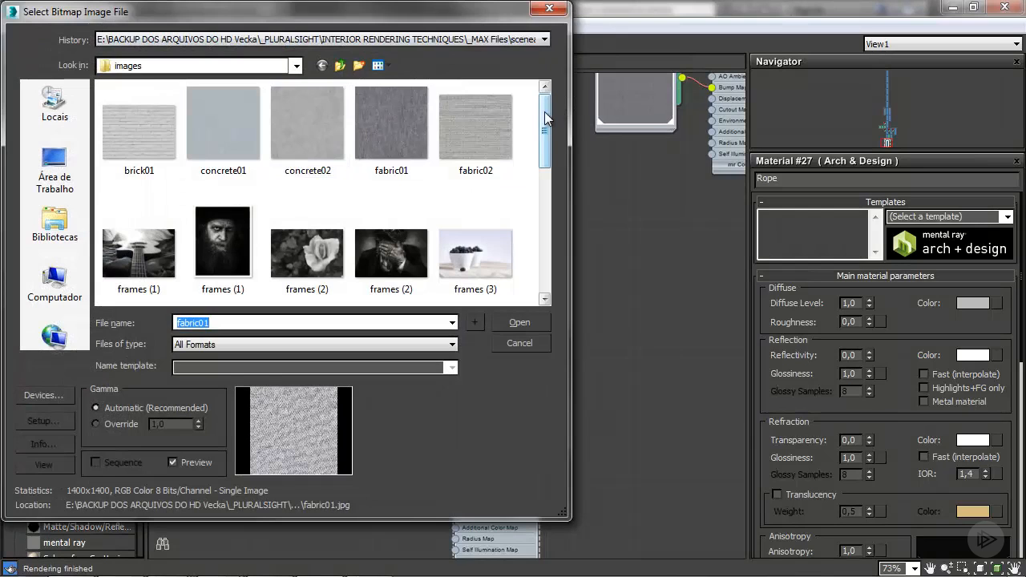
left_click_drag(546, 119, 551, 245)
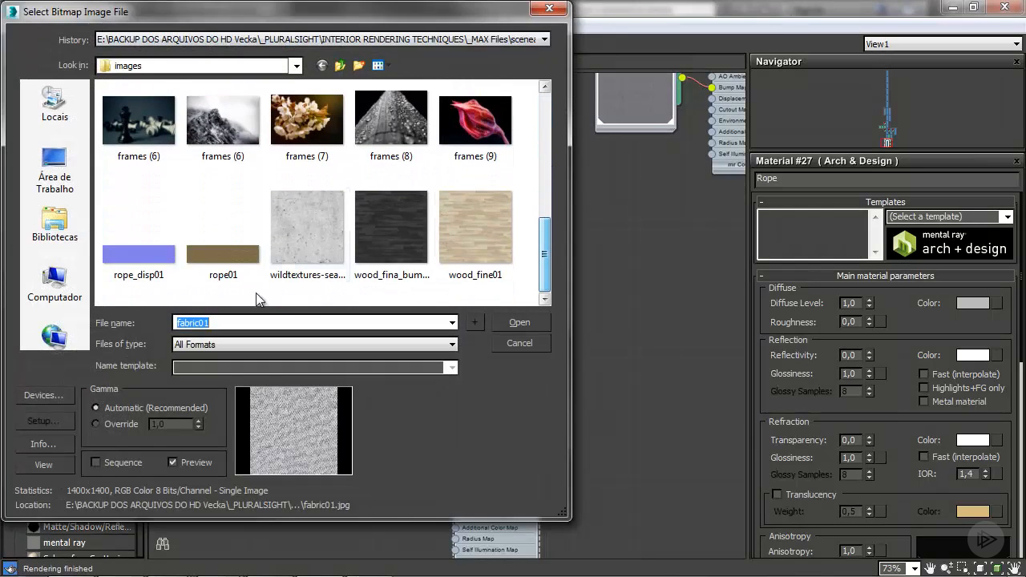
left_click(233, 258)
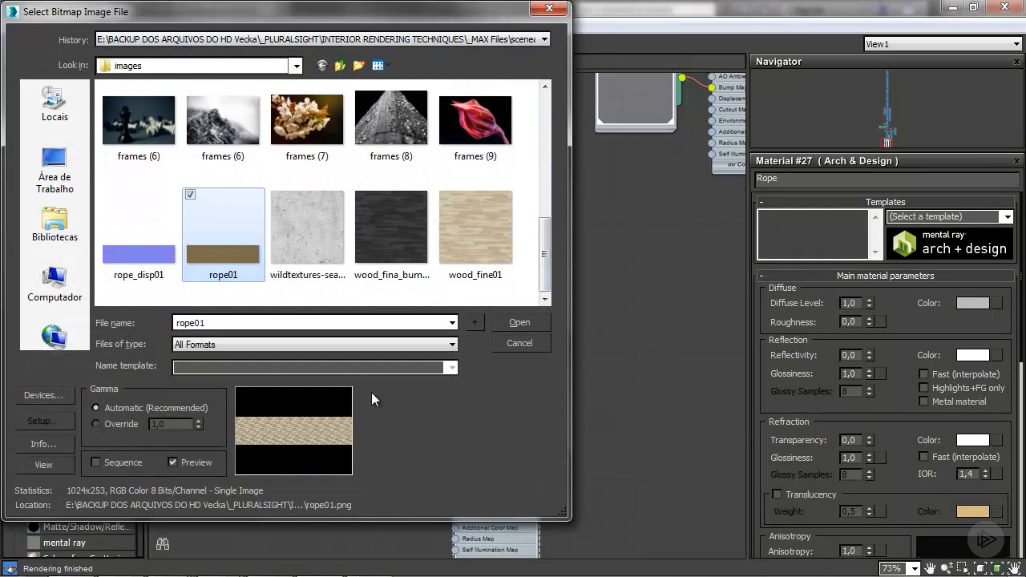
left_click(521, 322)
Enlarge the rope bitmap node's preview and move the node farther away from the Rope material
middle_click_drag(391, 415, 454, 373)
double_click(399, 265)
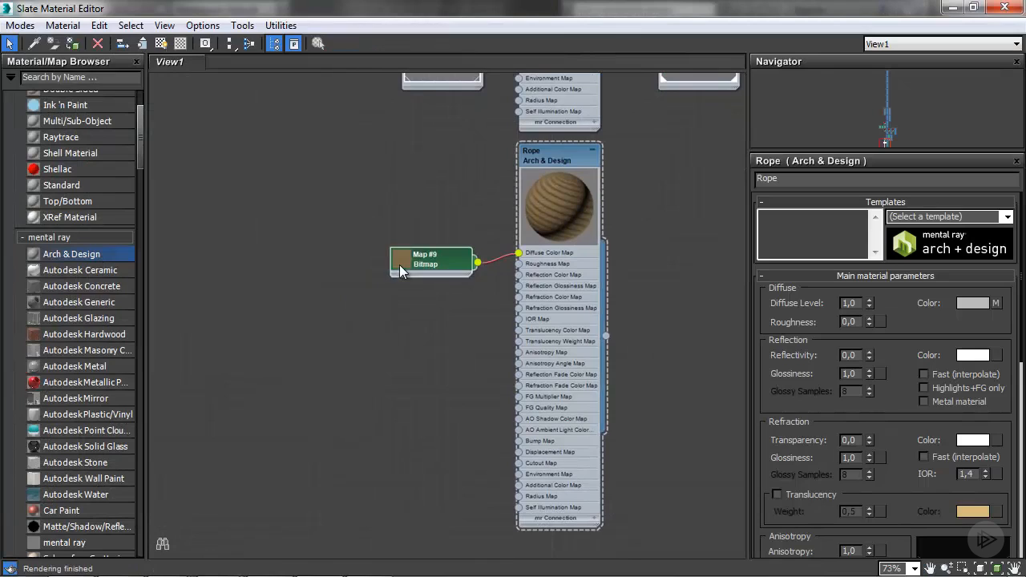
left_click_drag(420, 263, 362, 252)
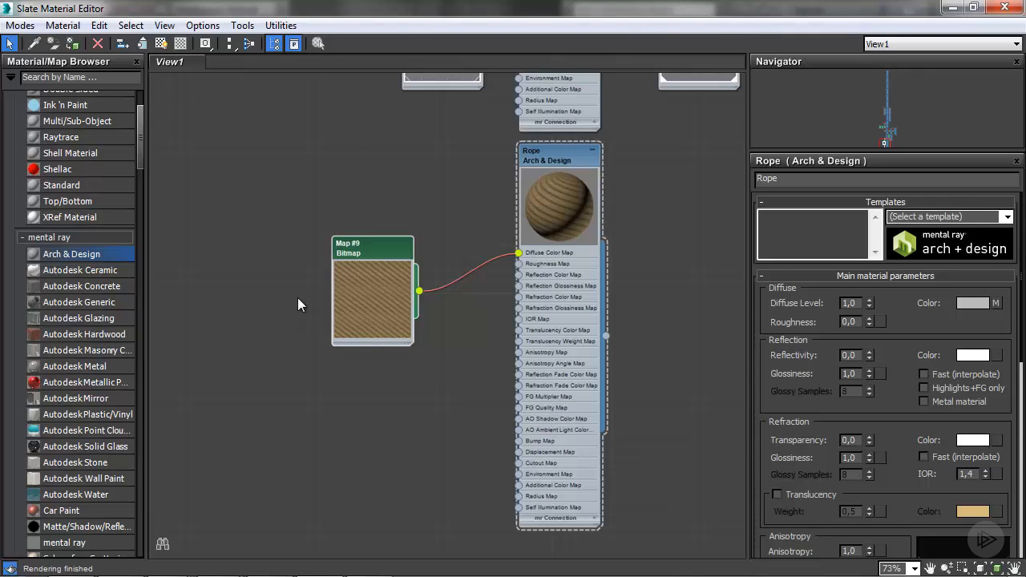
mouse_move(366, 250)
left_mouse_down()
mouse_move(353, 258)
mouse_move(347, 246)
left_mouse_up()
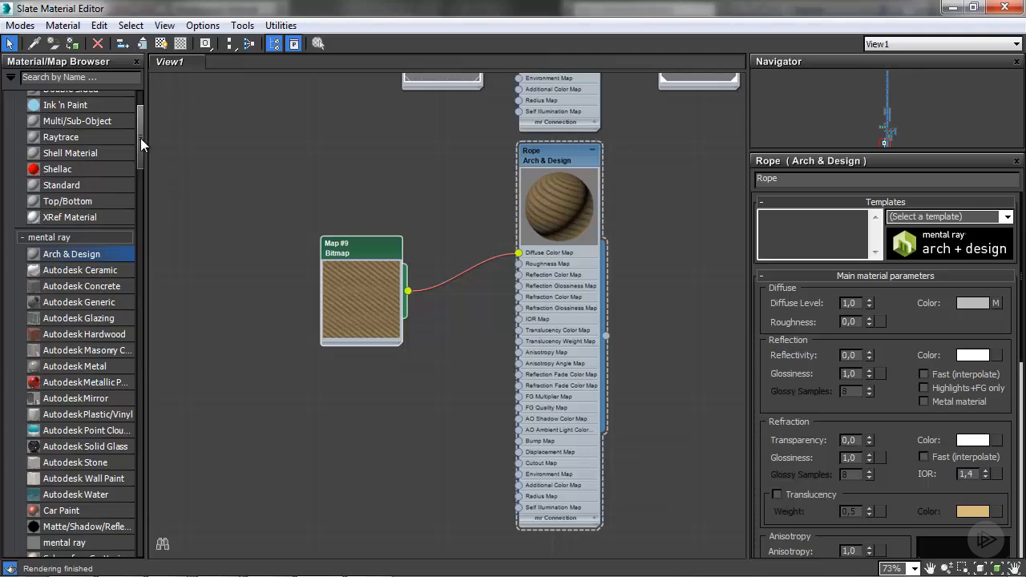
Add a Color Correction map fed by the rope bitmap and connect it to the Rope material's Bump Map
left_click_drag(141, 138, 150, 204)
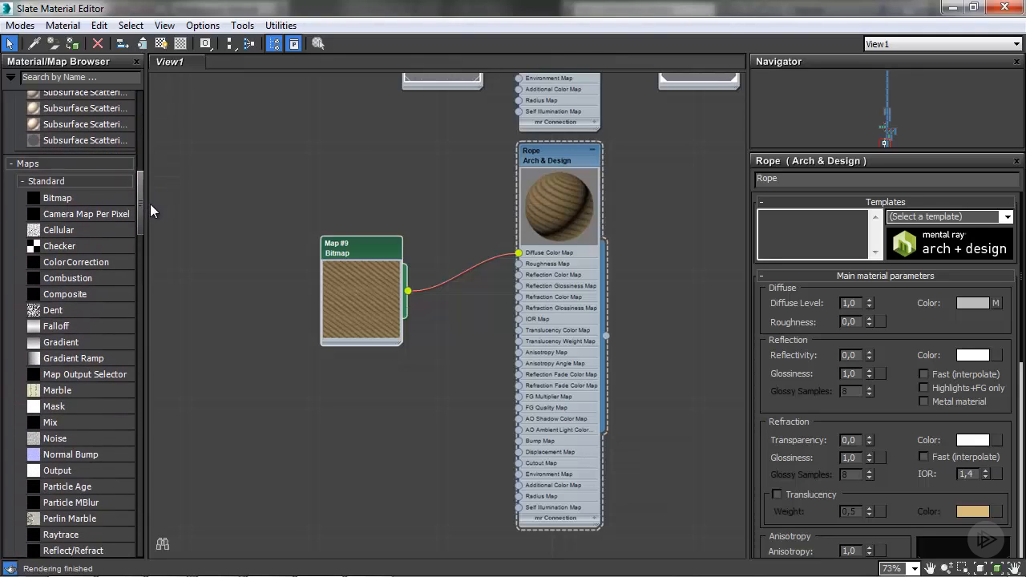
left_click(64, 266)
left_click_drag(345, 409, 356, 392)
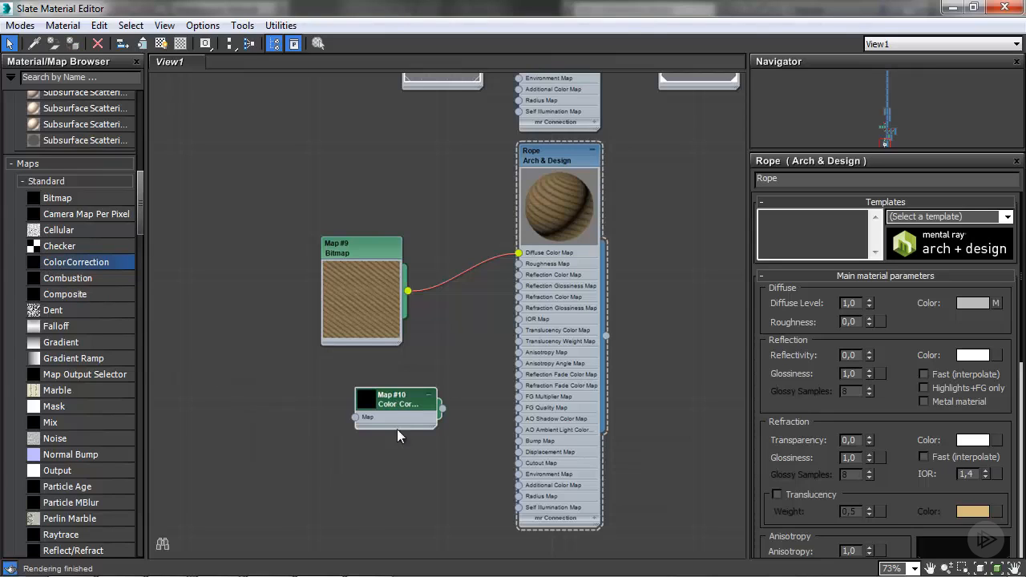
left_click_drag(346, 250, 287, 225)
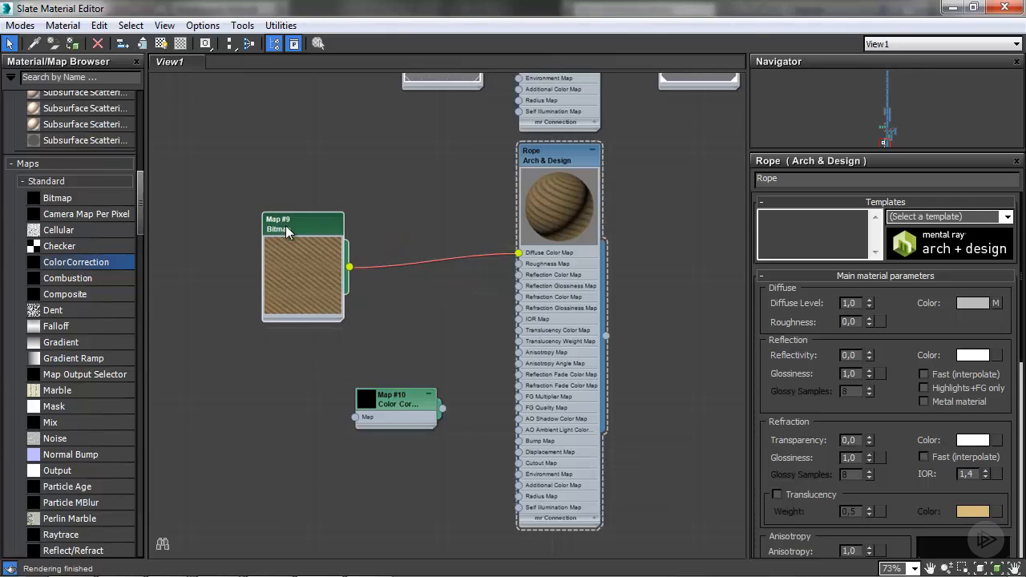
left_click_drag(362, 393, 355, 417)
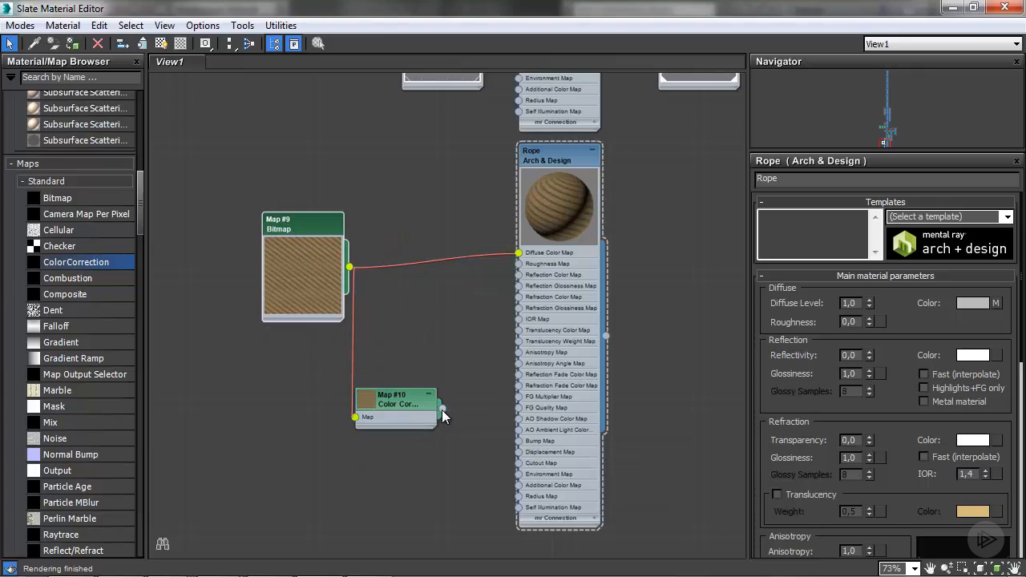
left_click_drag(441, 410, 519, 441)
double_click(366, 402)
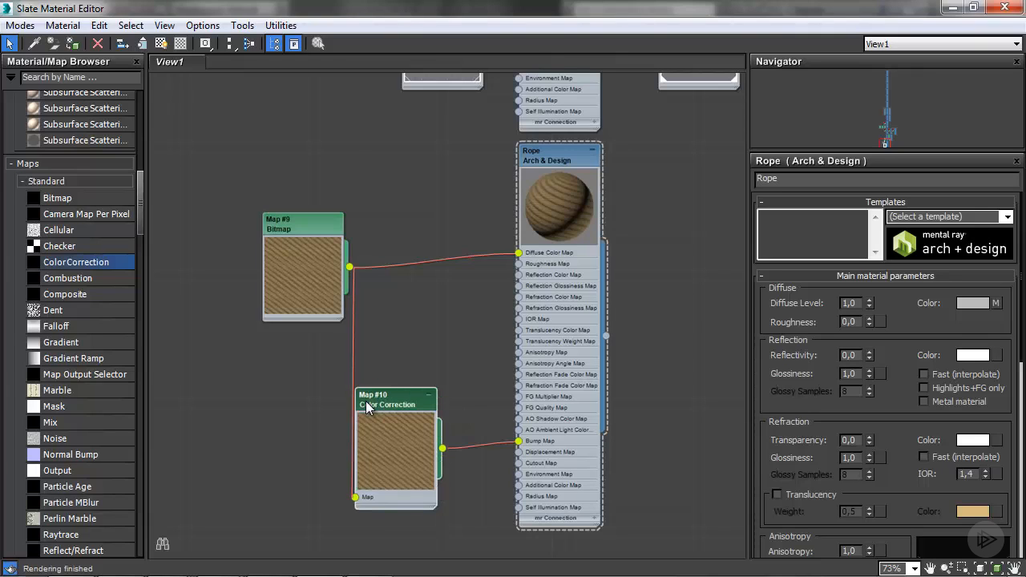
Set the Color Correction map's channels to Monochrome and raise its contrast to about 12.3
double_click(388, 404)
left_click_drag(391, 404, 414, 387)
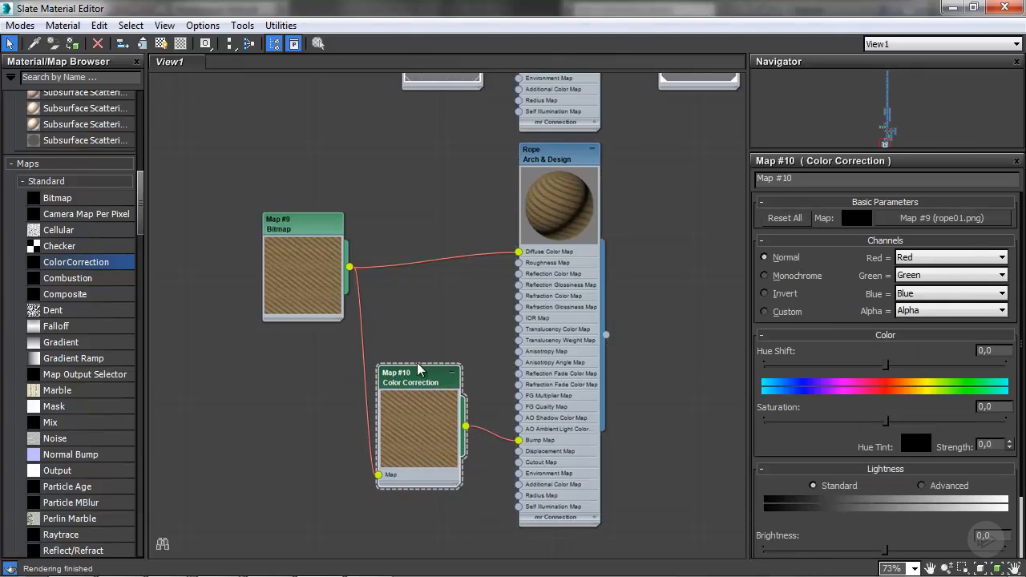
left_click(764, 276)
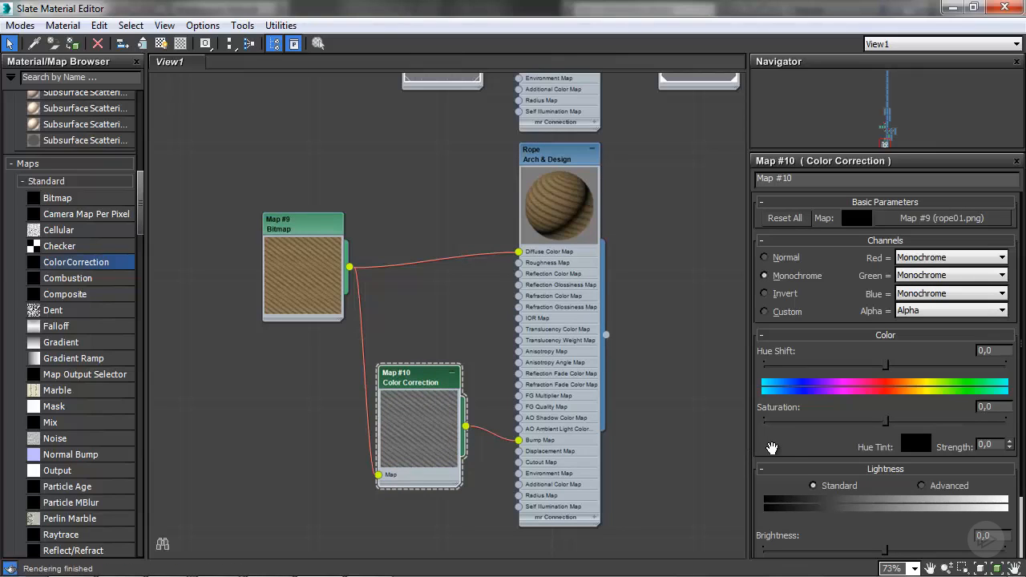
left_click_drag(790, 444, 794, 320)
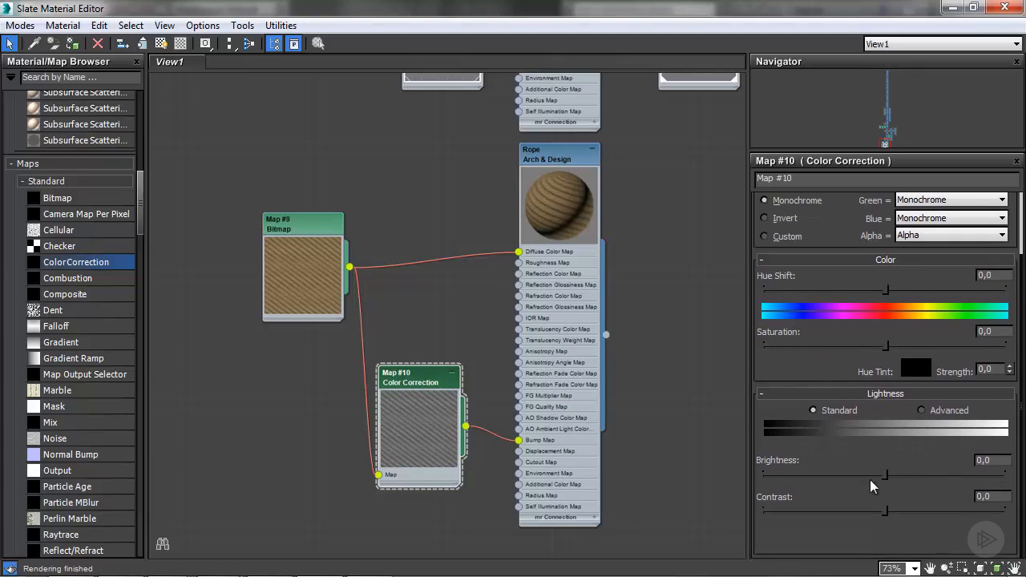
left_click_drag(886, 511, 900, 510)
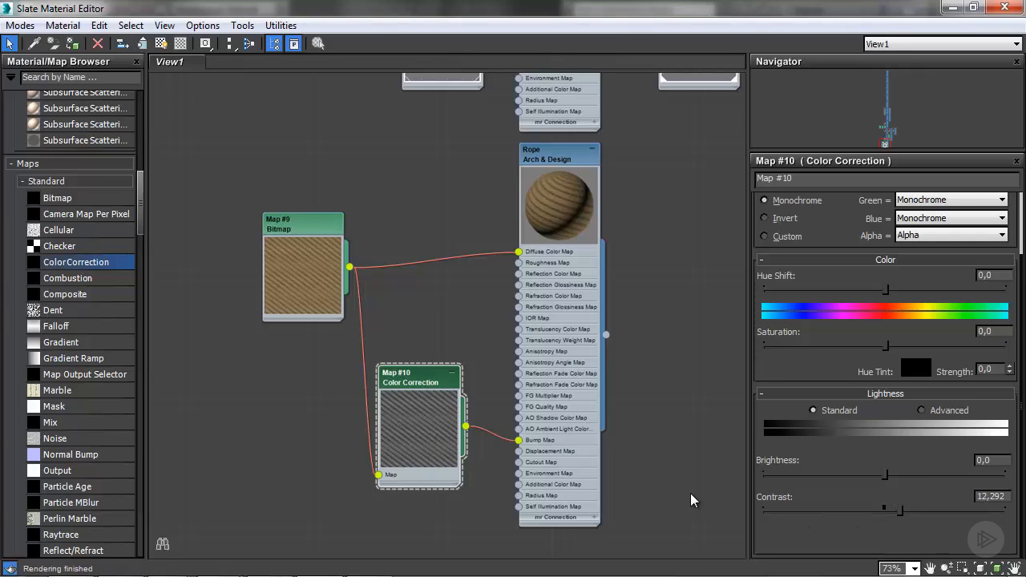
Set the Rope material's bump amount to 2 in its special purpose maps
double_click(559, 161)
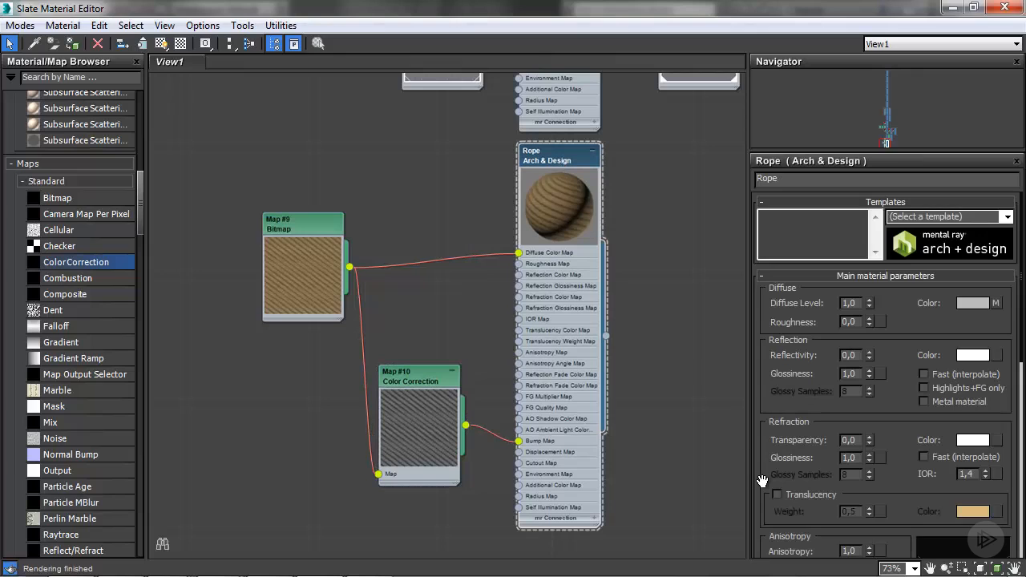
scroll(761, 480, "down", 6)
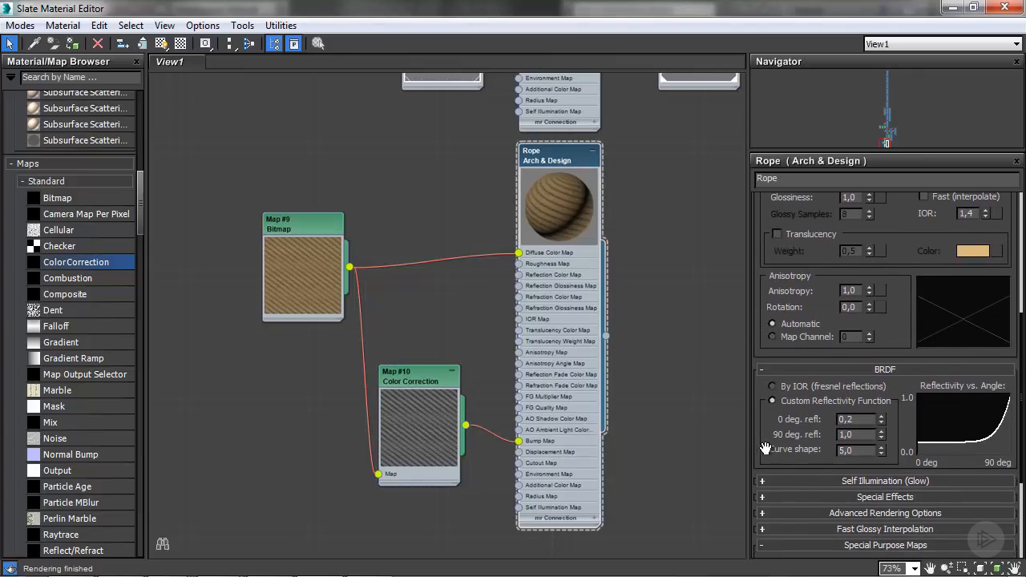
scroll(765, 449, "down", 3)
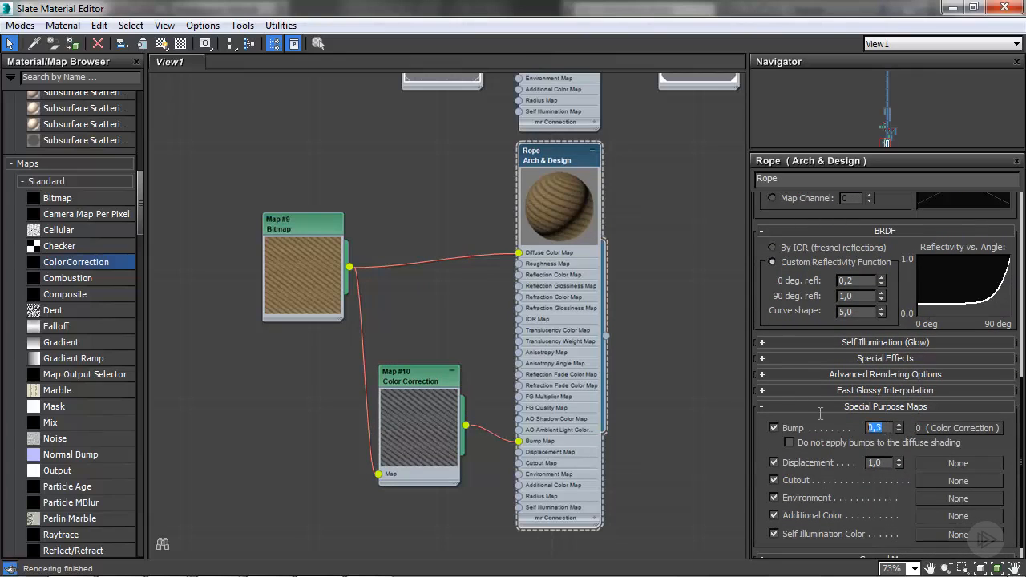
type("2")
key("Return")
Enable Generate Mapping Coords. on the rope shapes forming the lounge chair's seat, backrest and sides in the scene
left_click(951, 7)
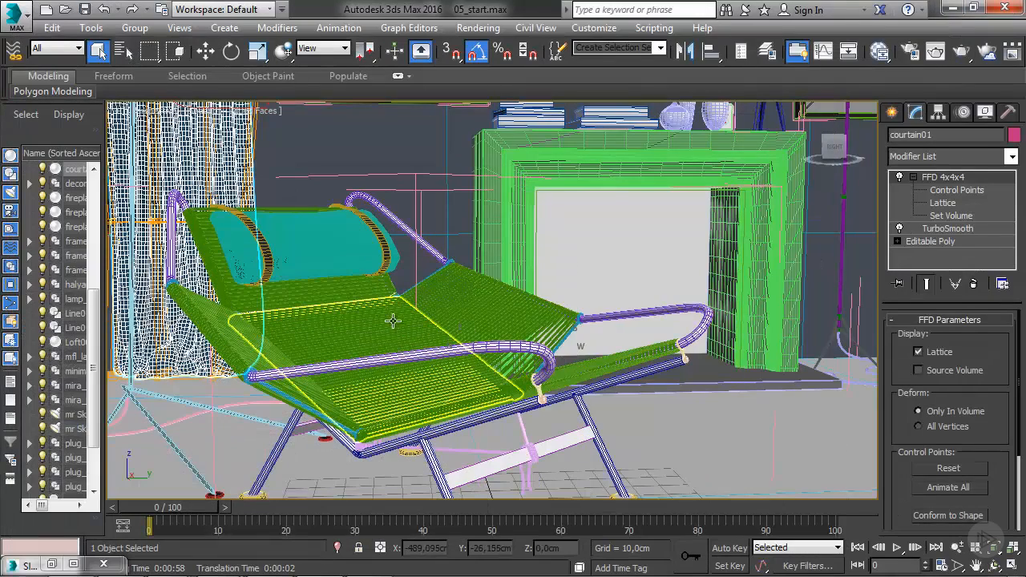
left_click(393, 321)
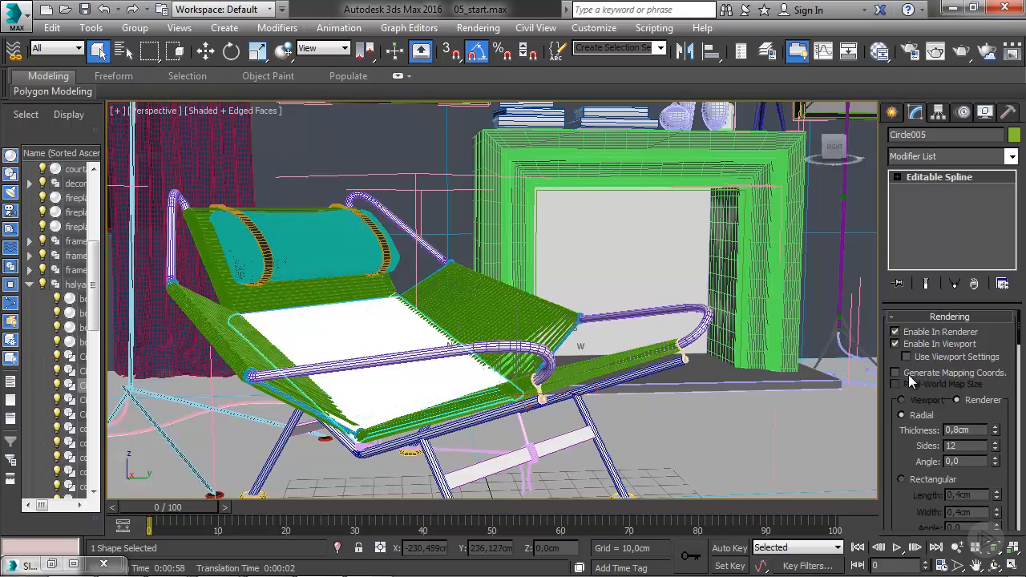
left_click(465, 325)
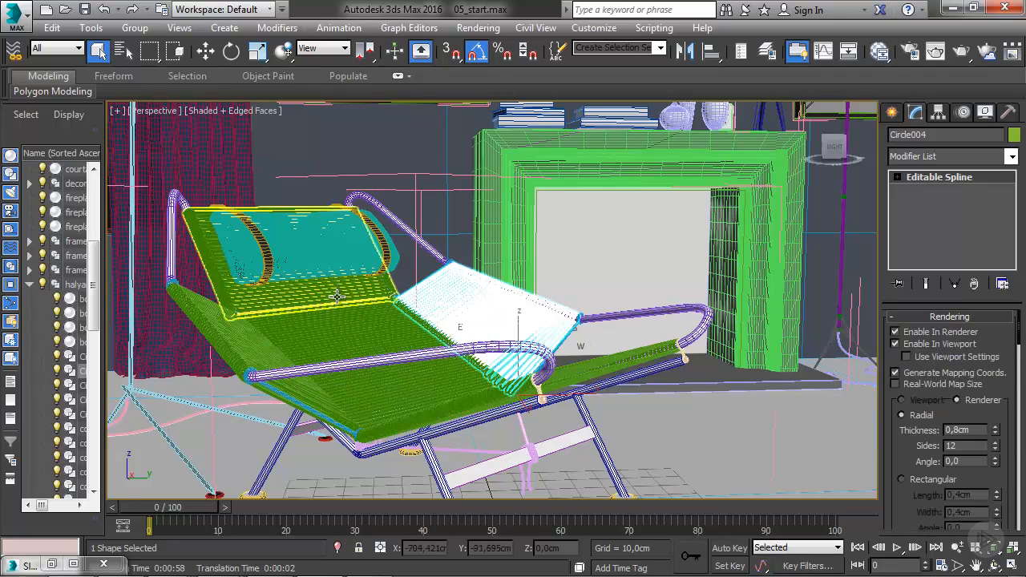
left_click(362, 293)
left_click(901, 372)
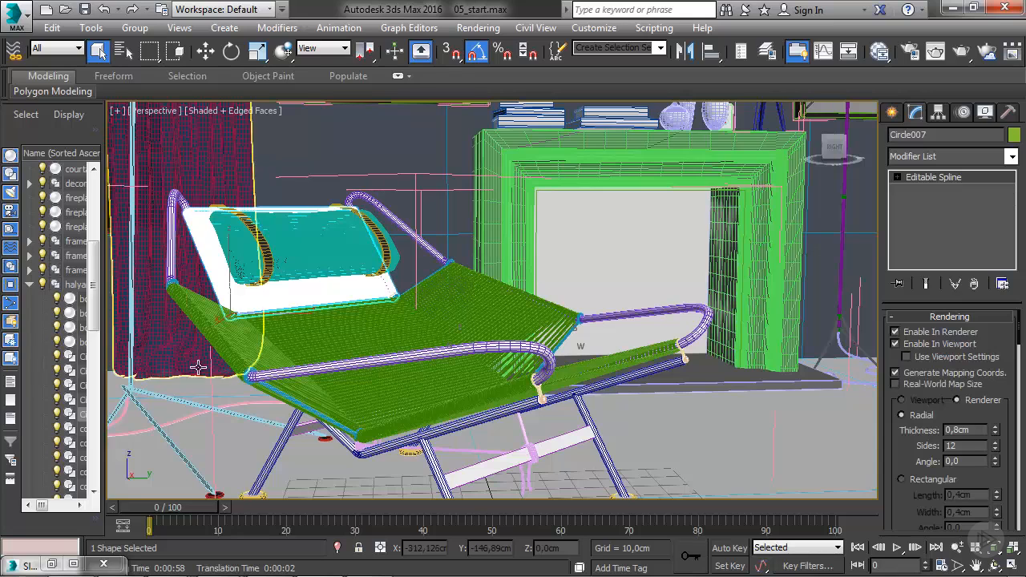
left_click(240, 355)
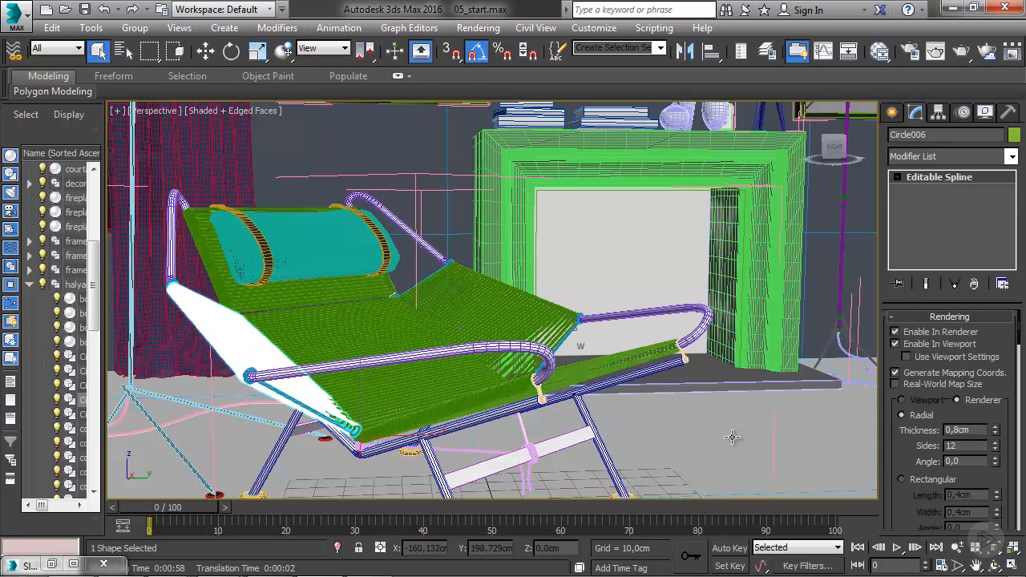
left_click(585, 360)
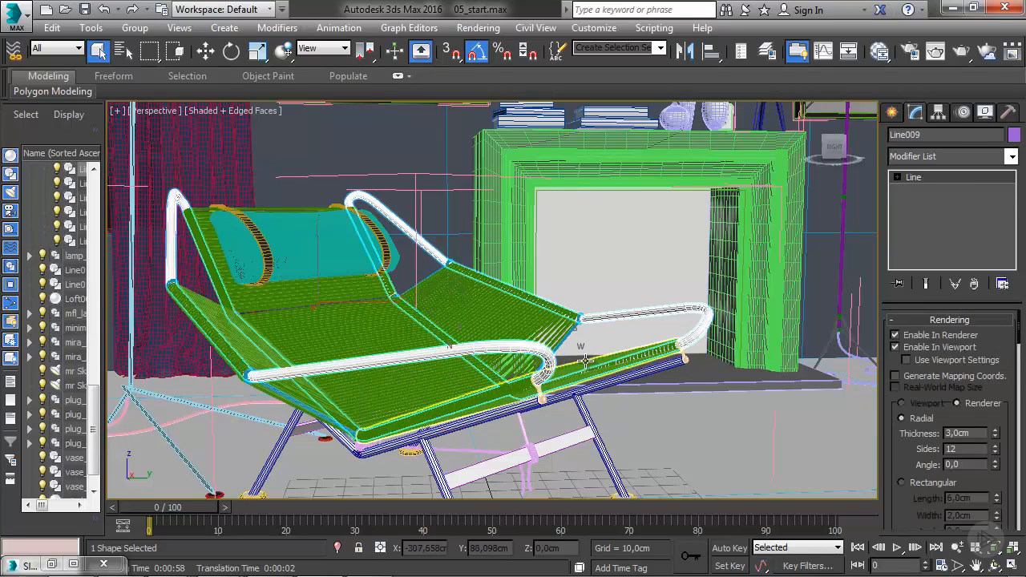
left_click(584, 361)
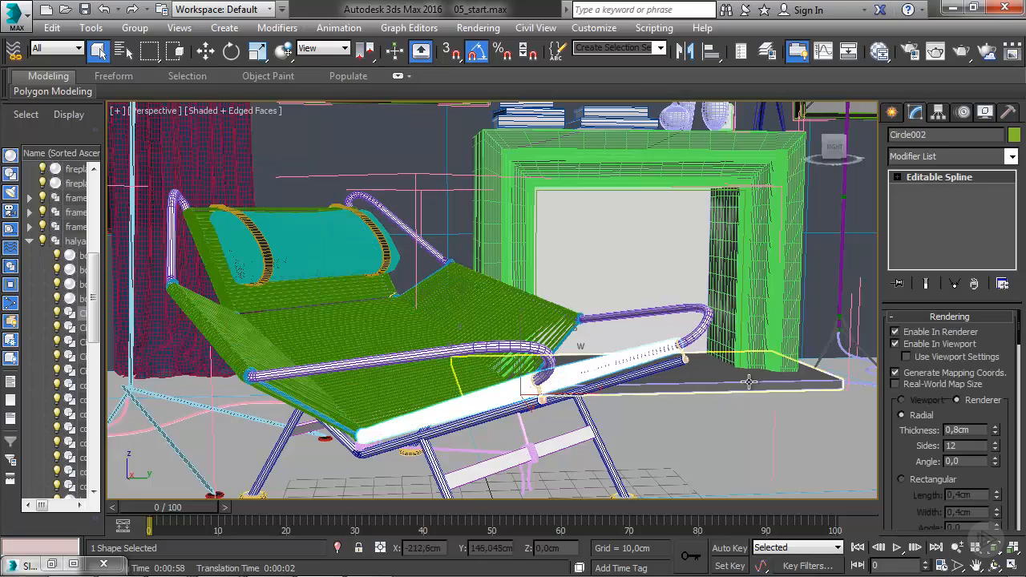
Select all five rope shapes of the lounge chair together and assign the Rope material to them
left_click(407, 393, "ctrl")
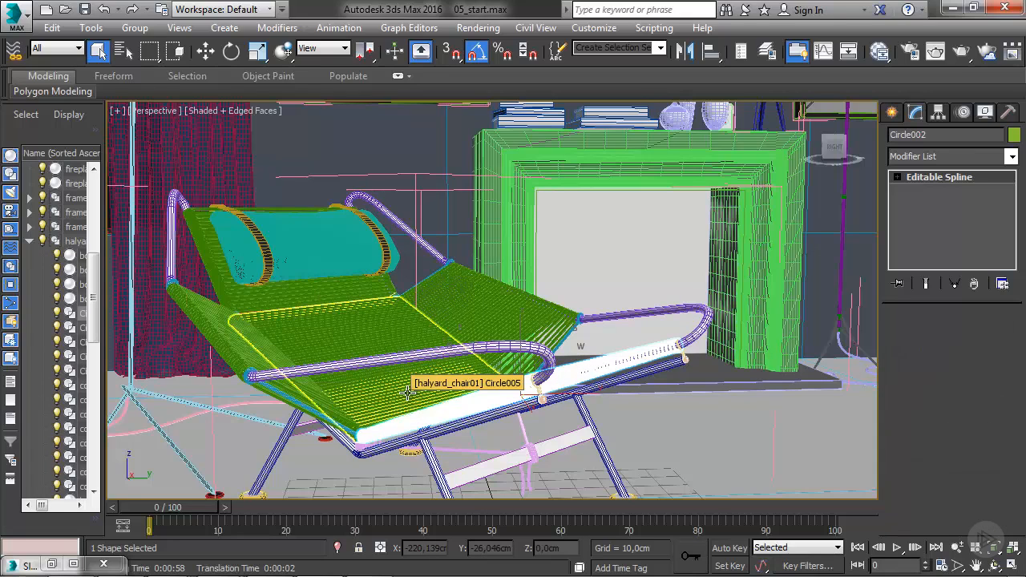
left_click(233, 343, "ctrl")
left_click(264, 293, "ctrl")
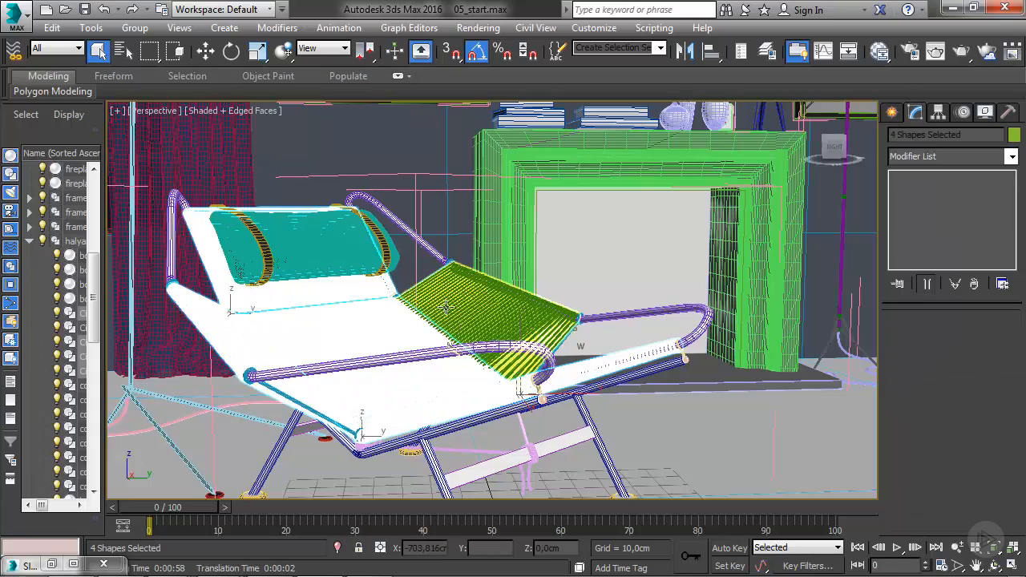
left_click(403, 299, "ctrl")
left_click(50, 564)
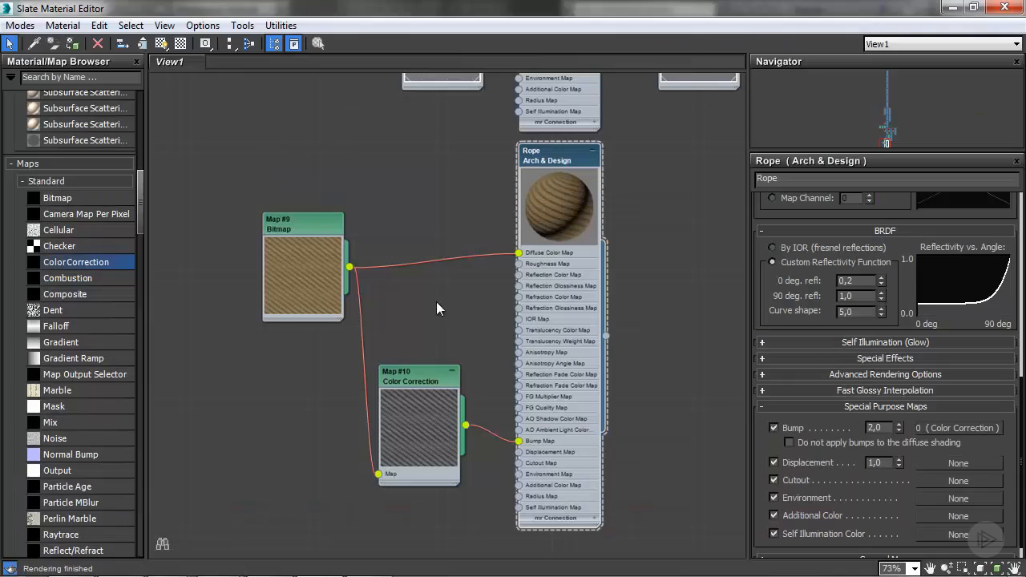
left_click(72, 43)
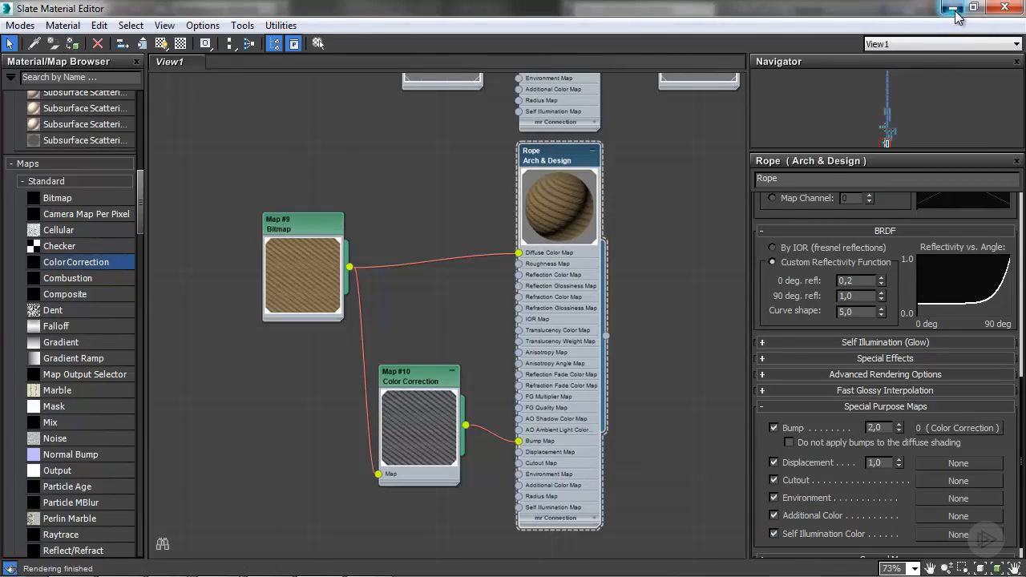
Frame the lounge chair in the Perspective view, fit the render region around its rope seat and backrest, and render that region
left_click(952, 7)
middle_click_drag(505, 273, 465, 308, "alt")
scroll(466, 297, "up", 5)
scroll(456, 320, "down", 4)
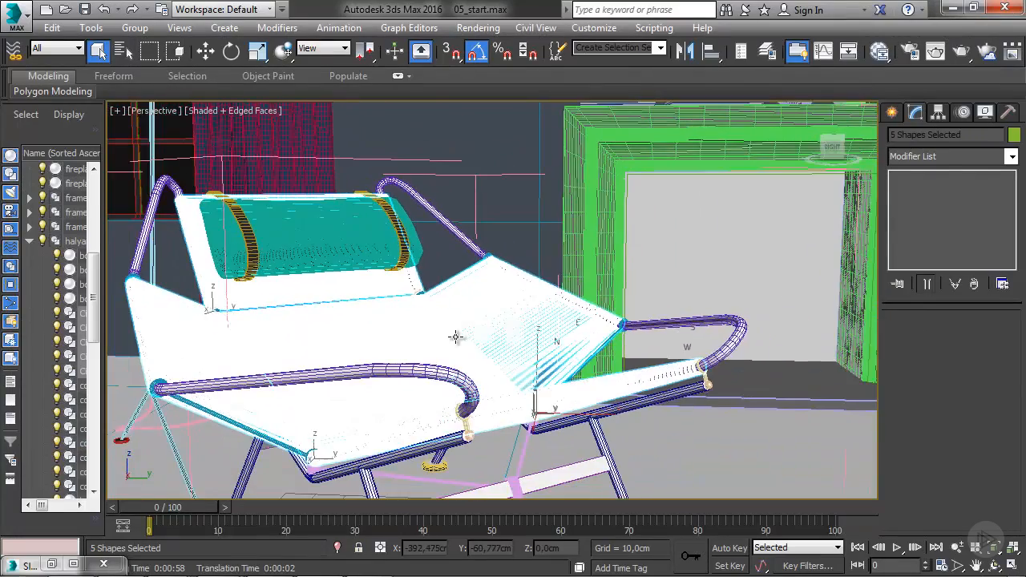
middle_click_drag(395, 333, 456, 325)
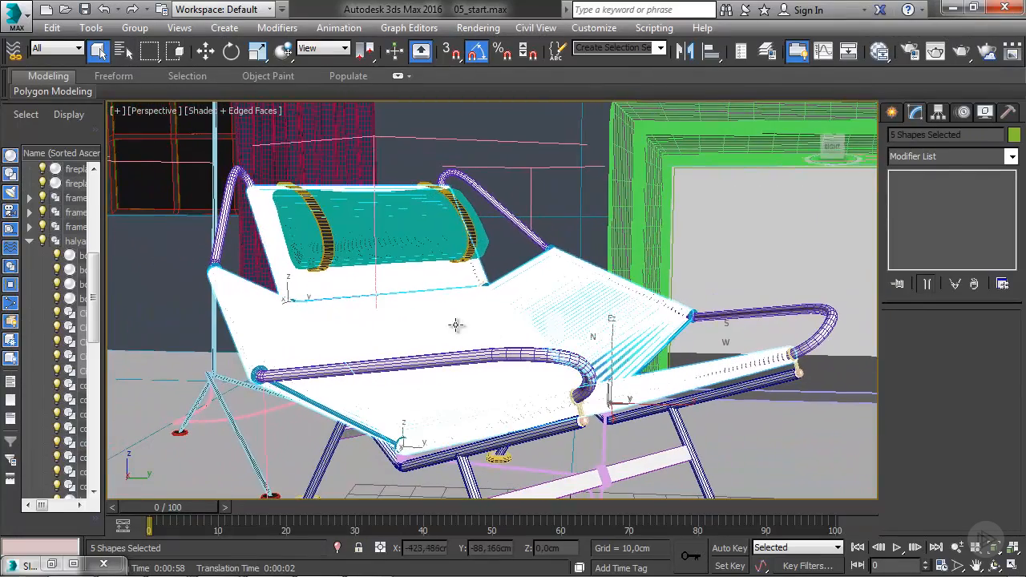
left_click(936, 52)
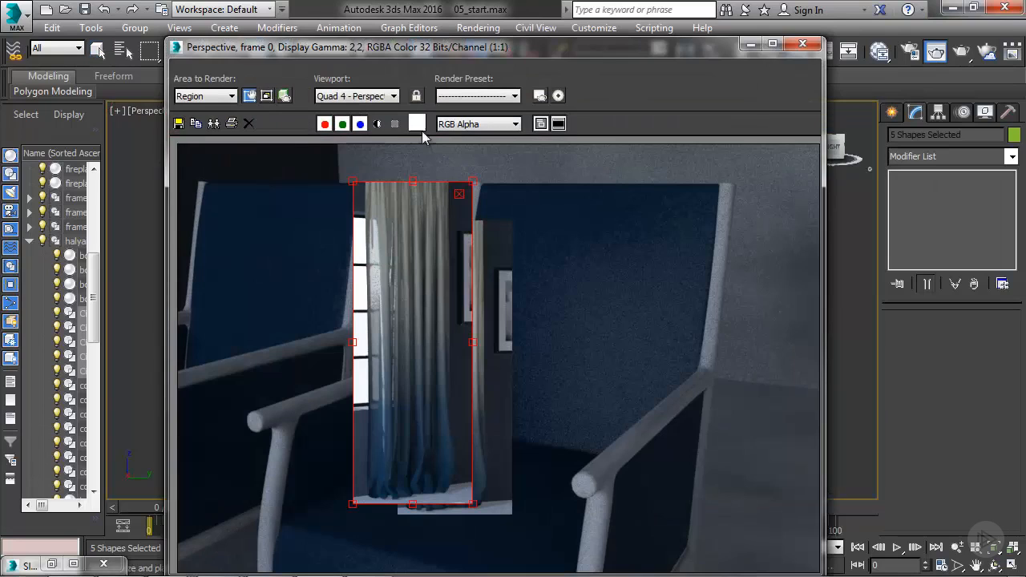
left_click_drag(389, 47, 916, 136)
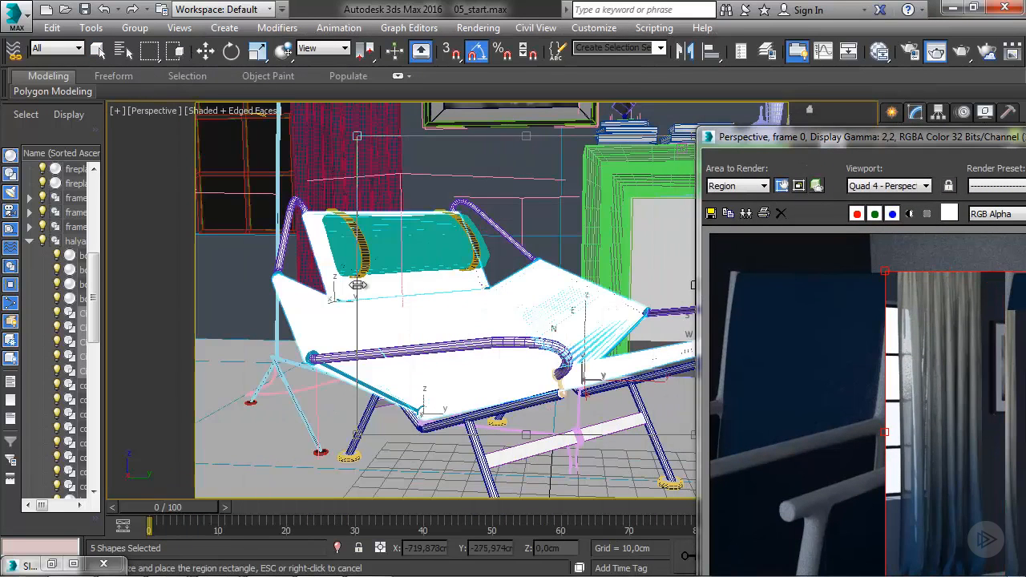
left_click_drag(477, 136, 477, 197)
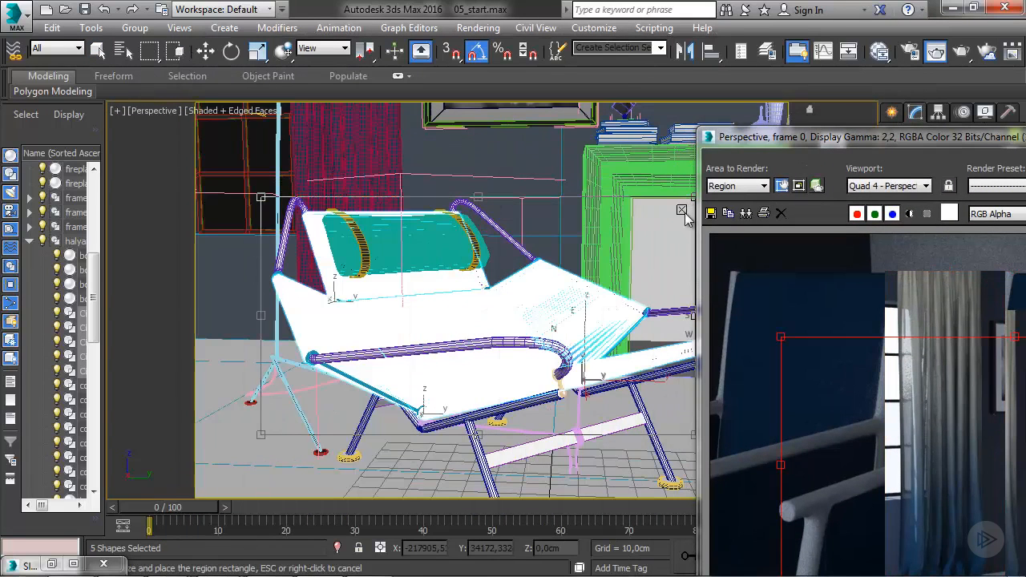
left_click(683, 211)
left_click_drag(794, 140, 229, 18)
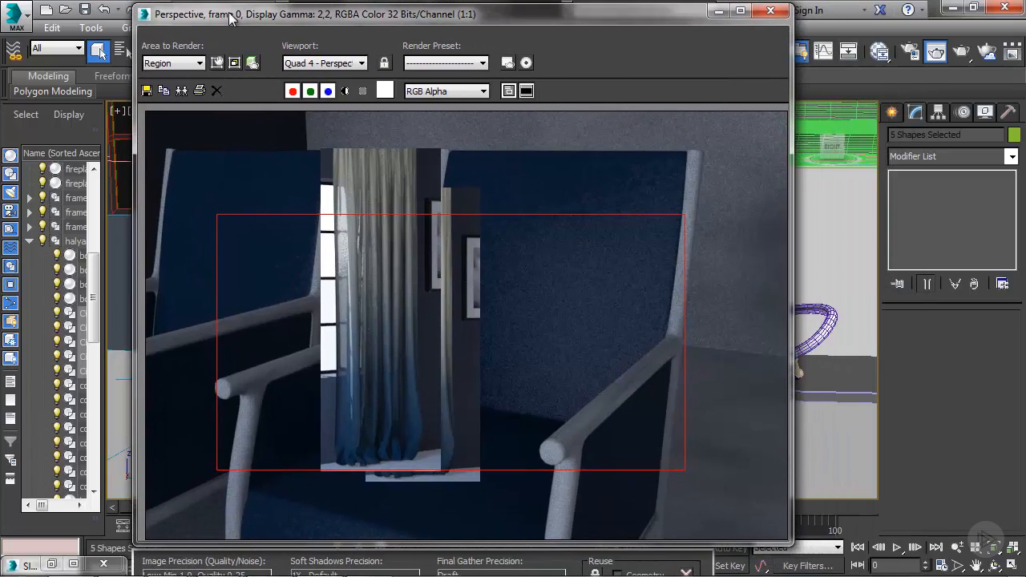
left_click(960, 53)
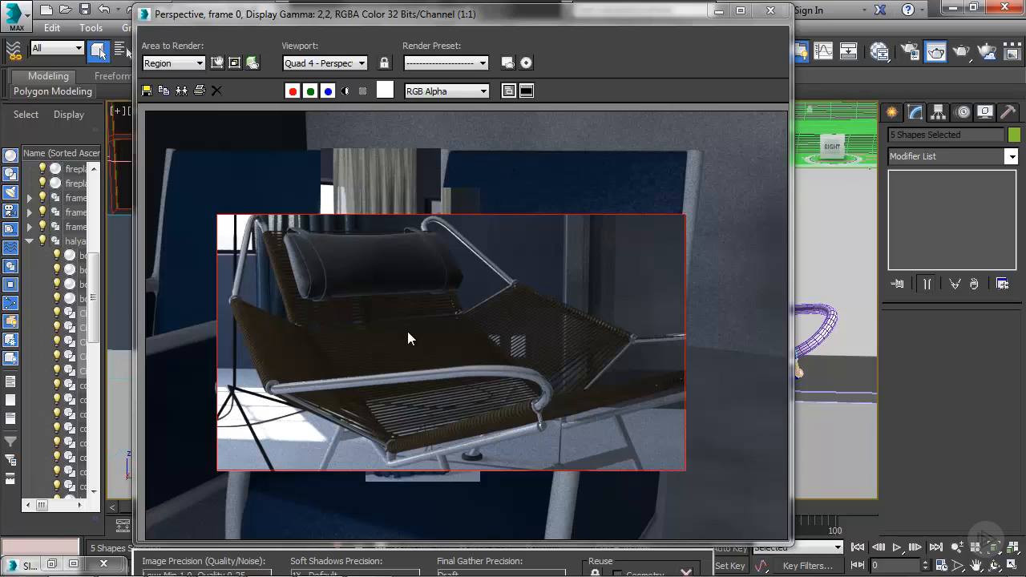
left_click(771, 11)
Insert a Color Correction map between the rope bitmap and the Rope material's Diffuse Color Map and open its parameters
left_click(879, 52)
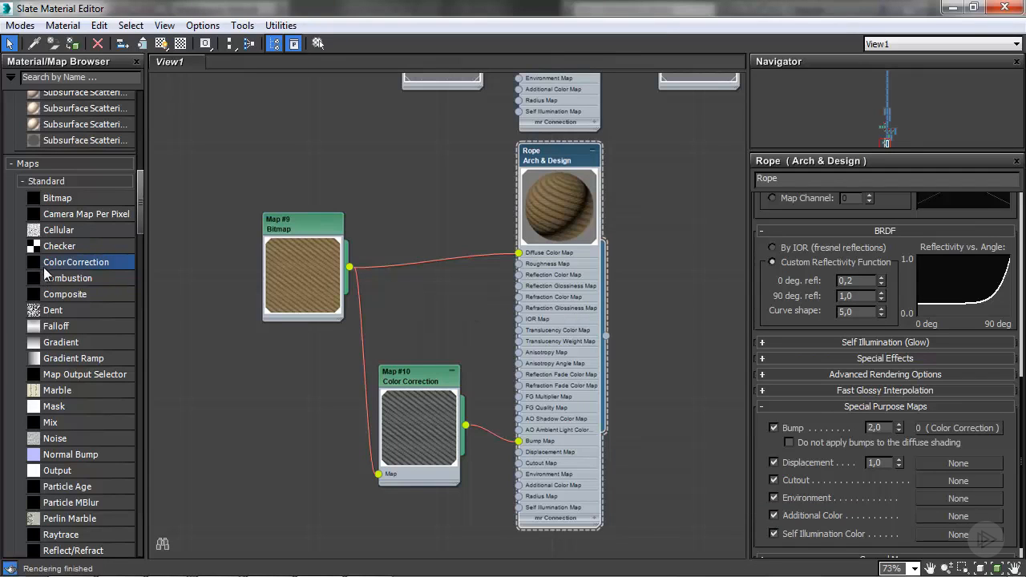
left_click_drag(37, 266, 407, 335)
left_click_drag(436, 270, 398, 226)
double_click(466, 238)
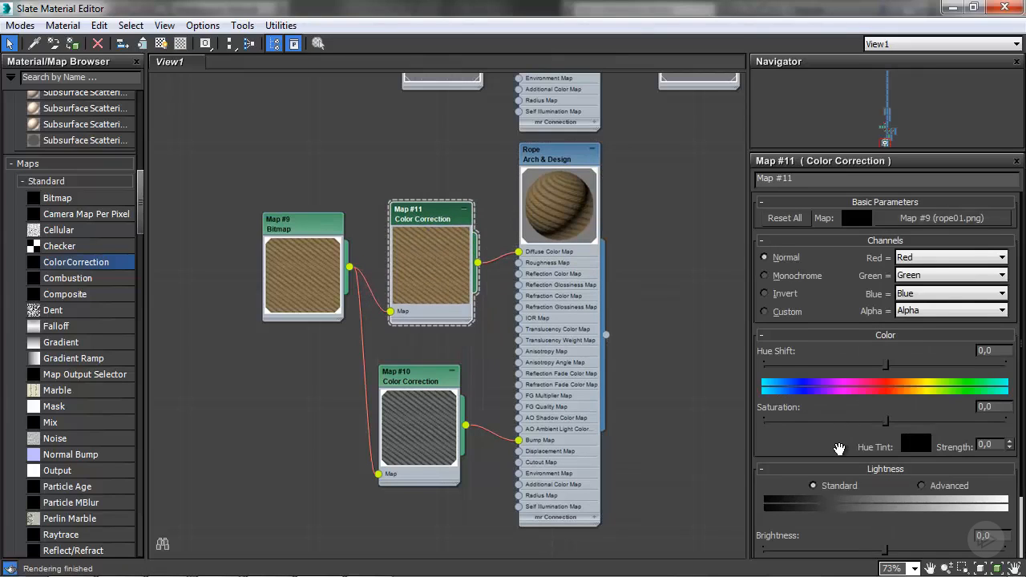
Set the diffuse Color Correction's saturation to about -62.8, brightness to 14.95 and contrast to about 25.6, and test-render the chair
left_click_drag(839, 449, 856, 346)
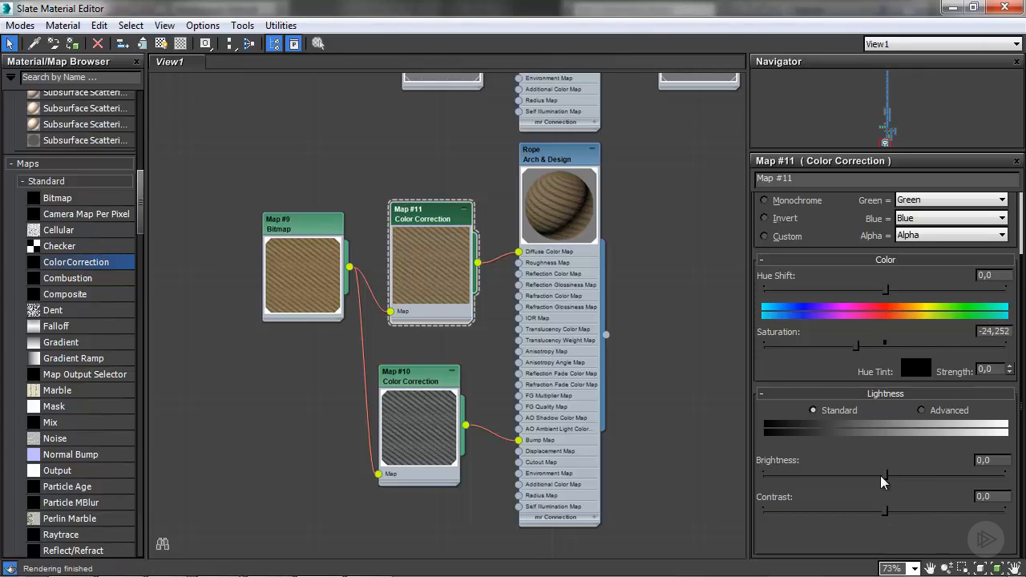
left_click_drag(885, 475, 900, 510)
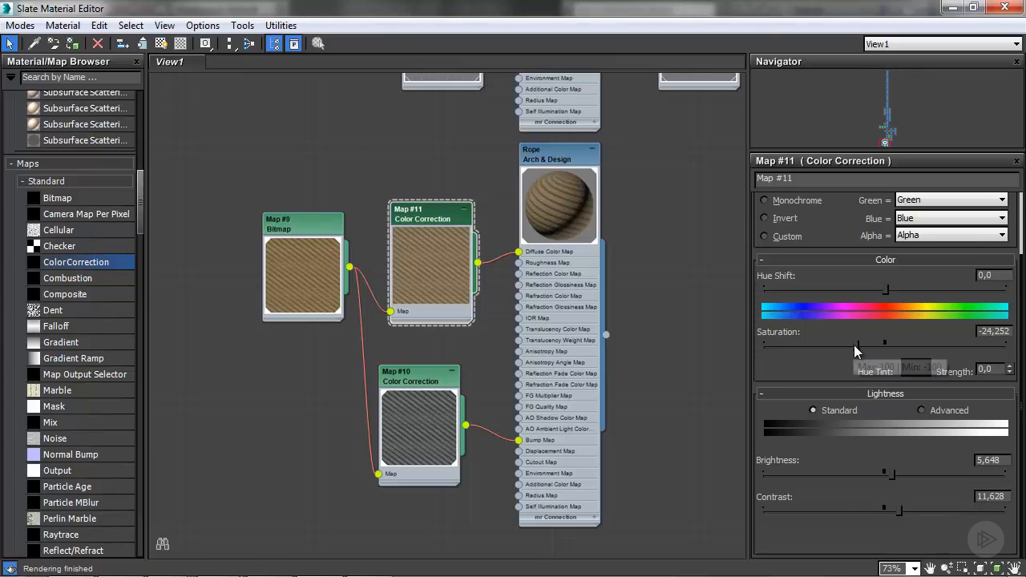
left_click_drag(856, 345, 838, 348)
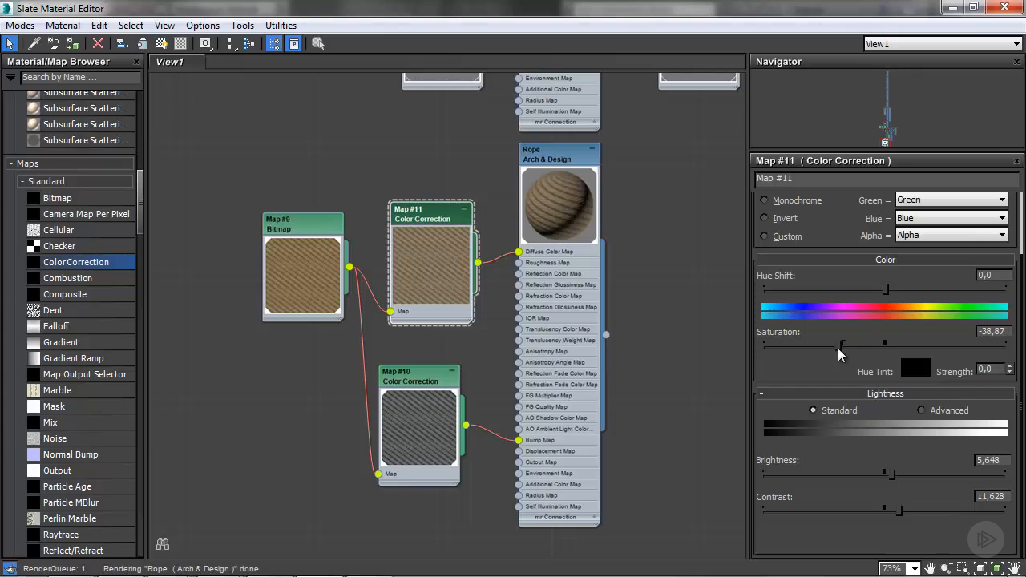
left_click_drag(893, 475, 901, 474)
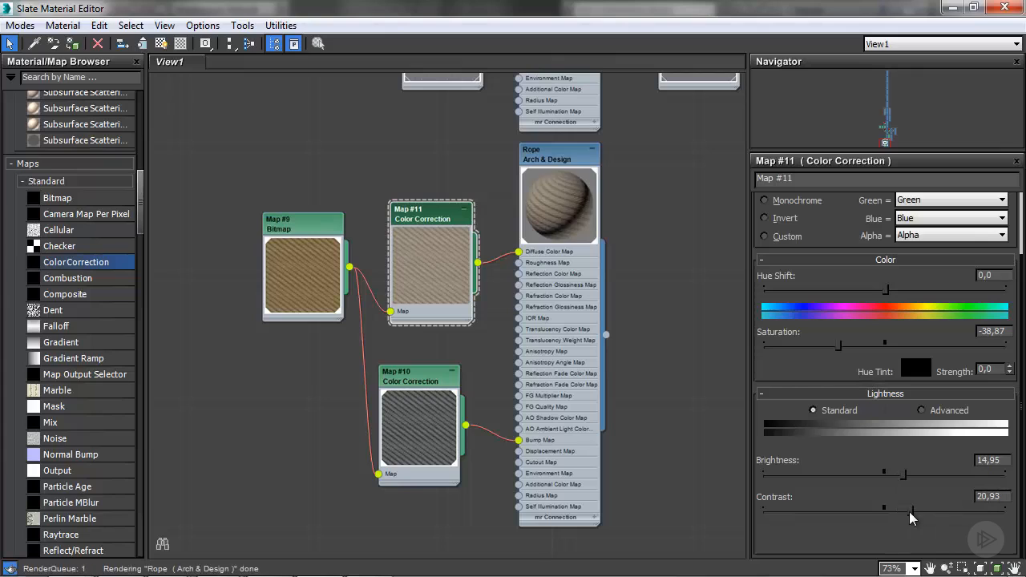
left_click_drag(909, 512, 914, 516)
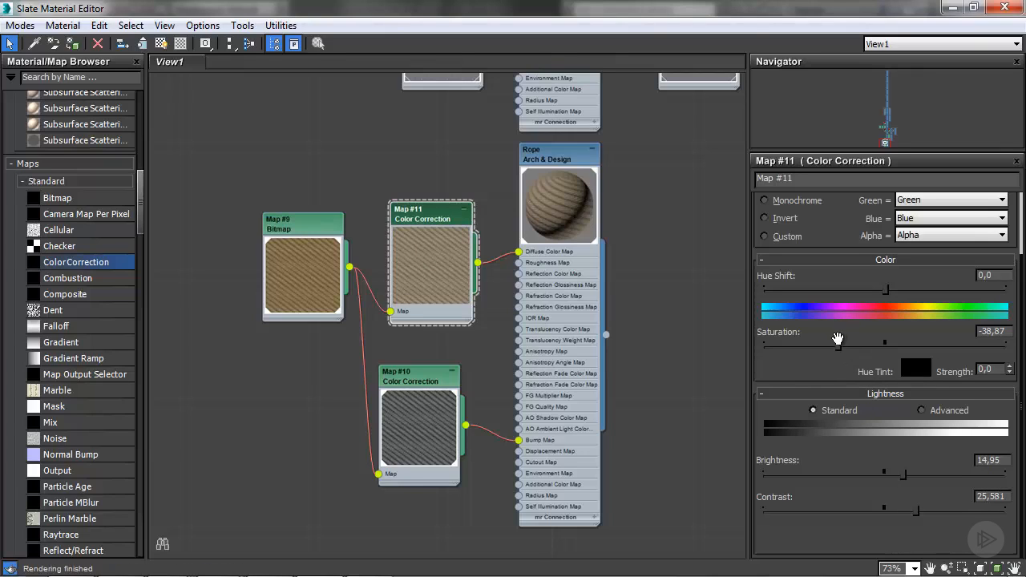
left_click_drag(838, 346, 821, 343)
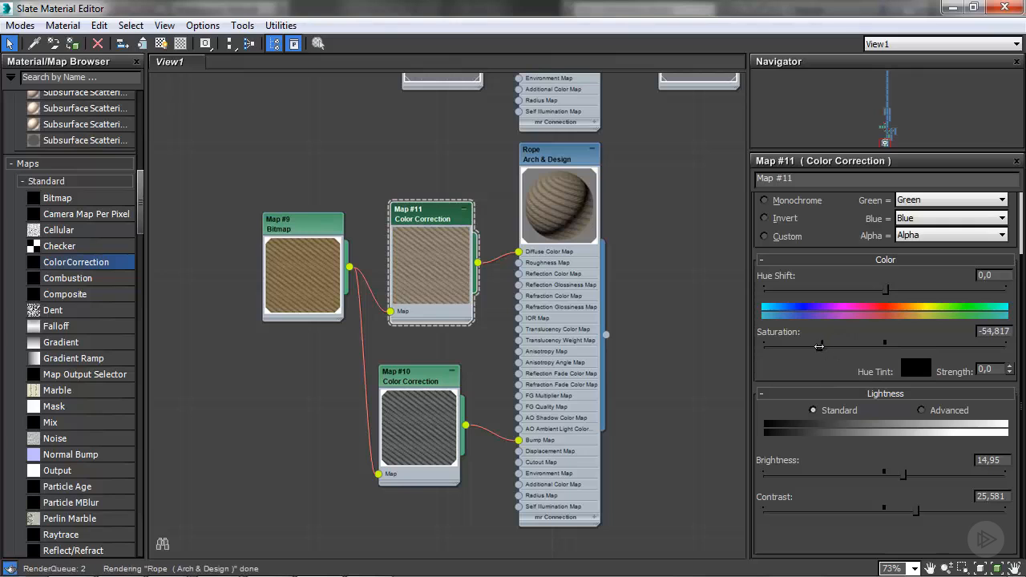
left_click_drag(818, 347, 810, 348)
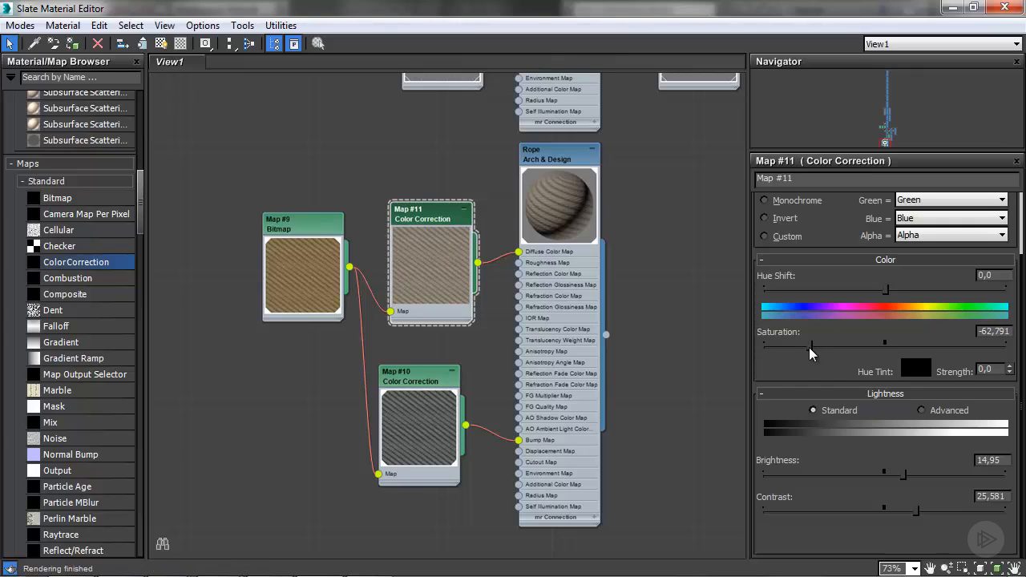
left_click(952, 7)
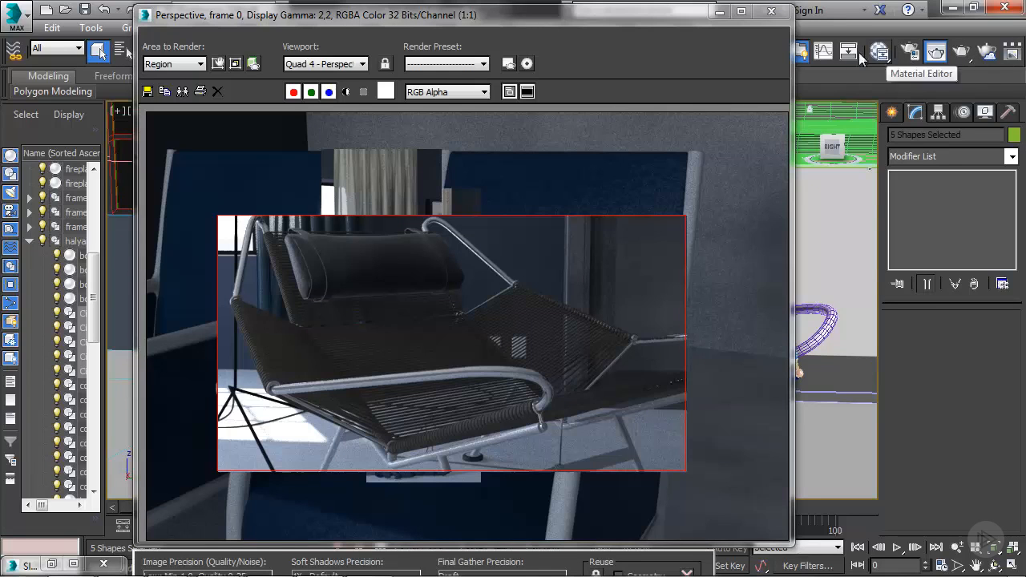
Set the diffuse Color Correction's saturation to about -52.2, brightness to 58.1 and contrast to 40.2, and render the chair region again
left_click(936, 50)
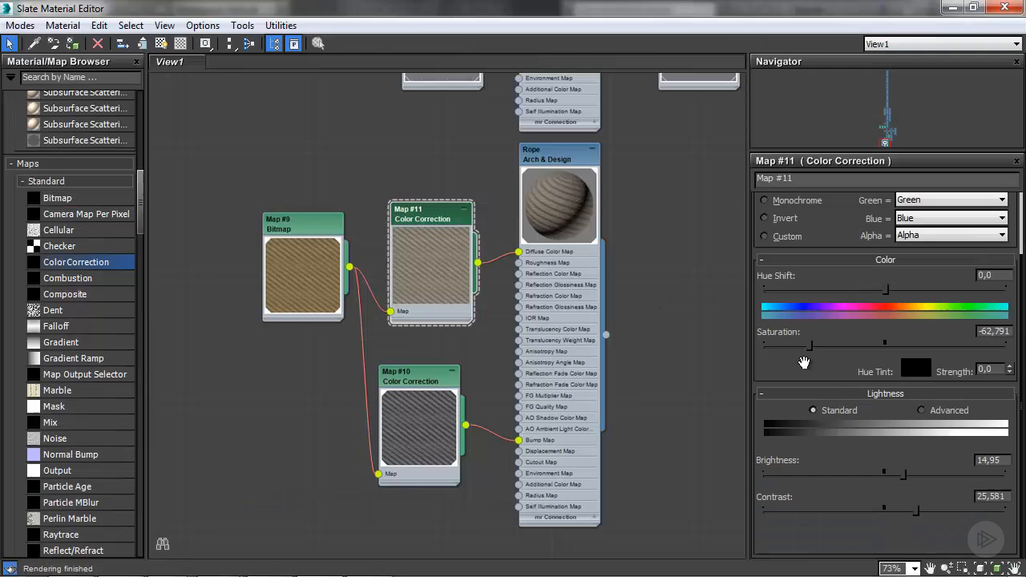
left_click_drag(804, 363, 816, 358)
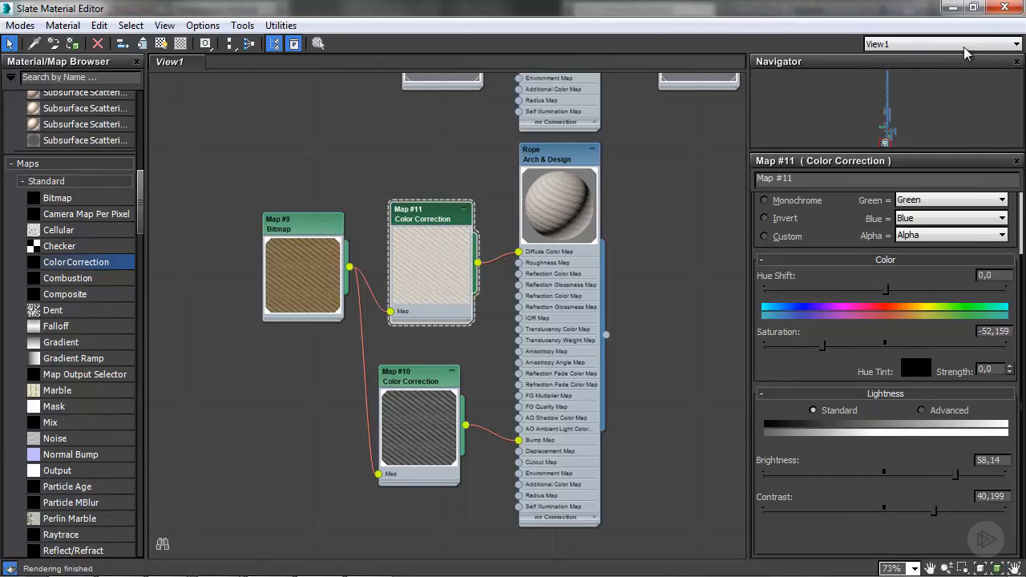
left_click(951, 7)
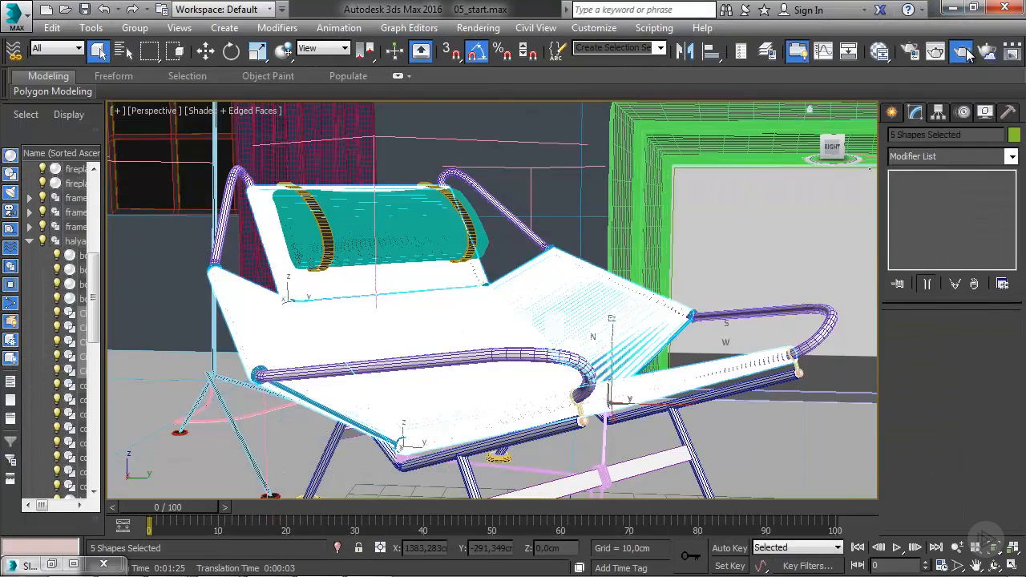
left_click(964, 52)
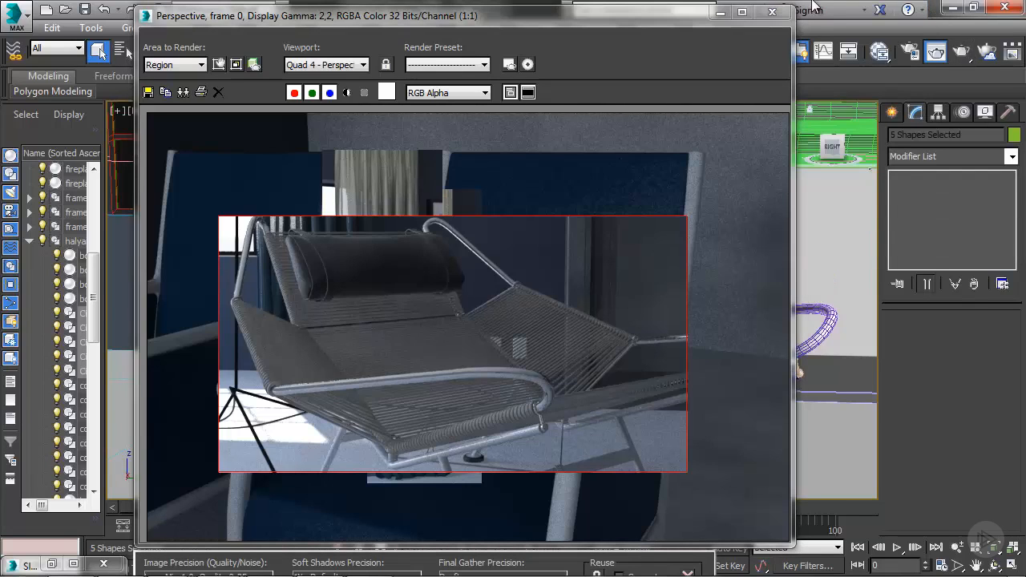
left_click(774, 13)
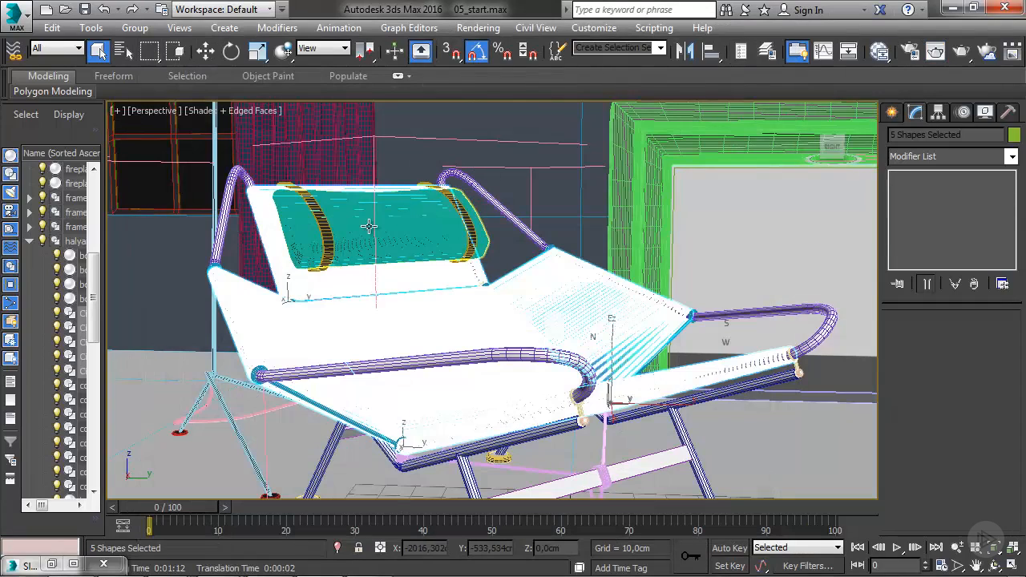